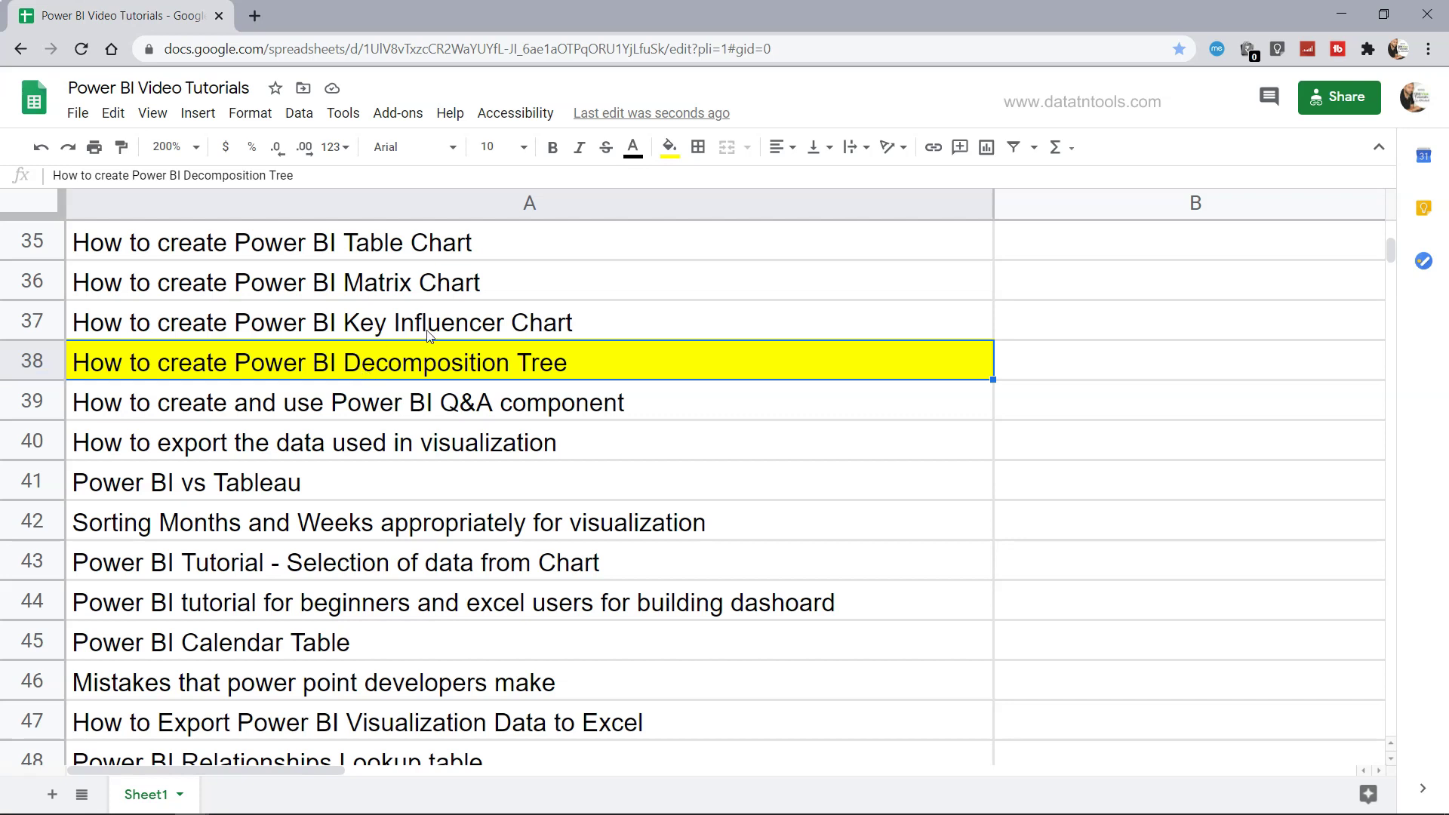
{"action": "scroll", "coordinate": [429, 337], "scroll_direction": "up", "scroll_amount": 2}
{"action": "scroll", "coordinate": [428, 337], "scroll_direction": "up", "scroll_amount": 1}
{"action": "scroll", "coordinate": [428, 336], "scroll_direction": "up", "scroll_amount": 1}
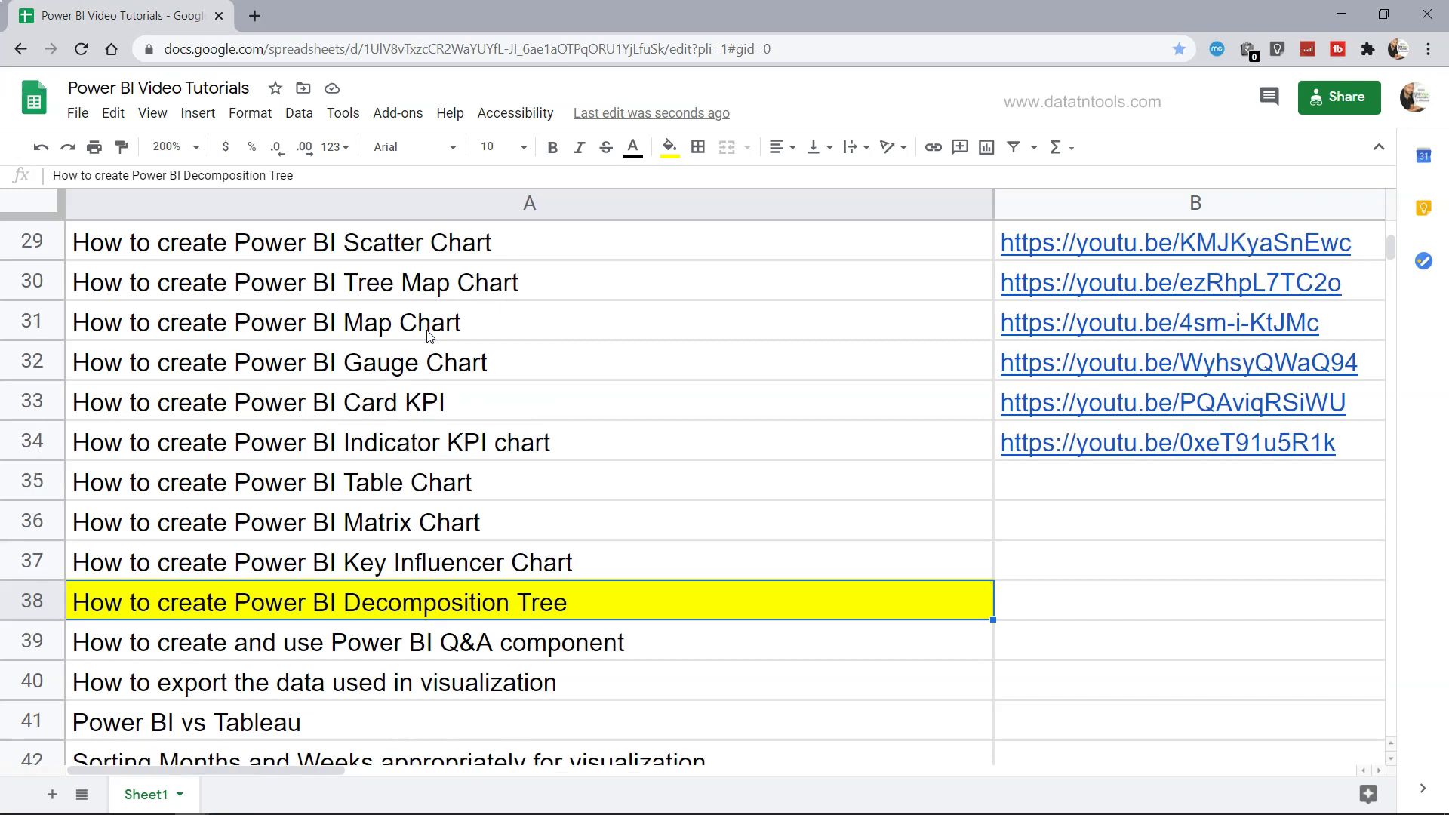
{"action": "scroll", "coordinate": [428, 337], "scroll_direction": "up", "scroll_amount": 1}
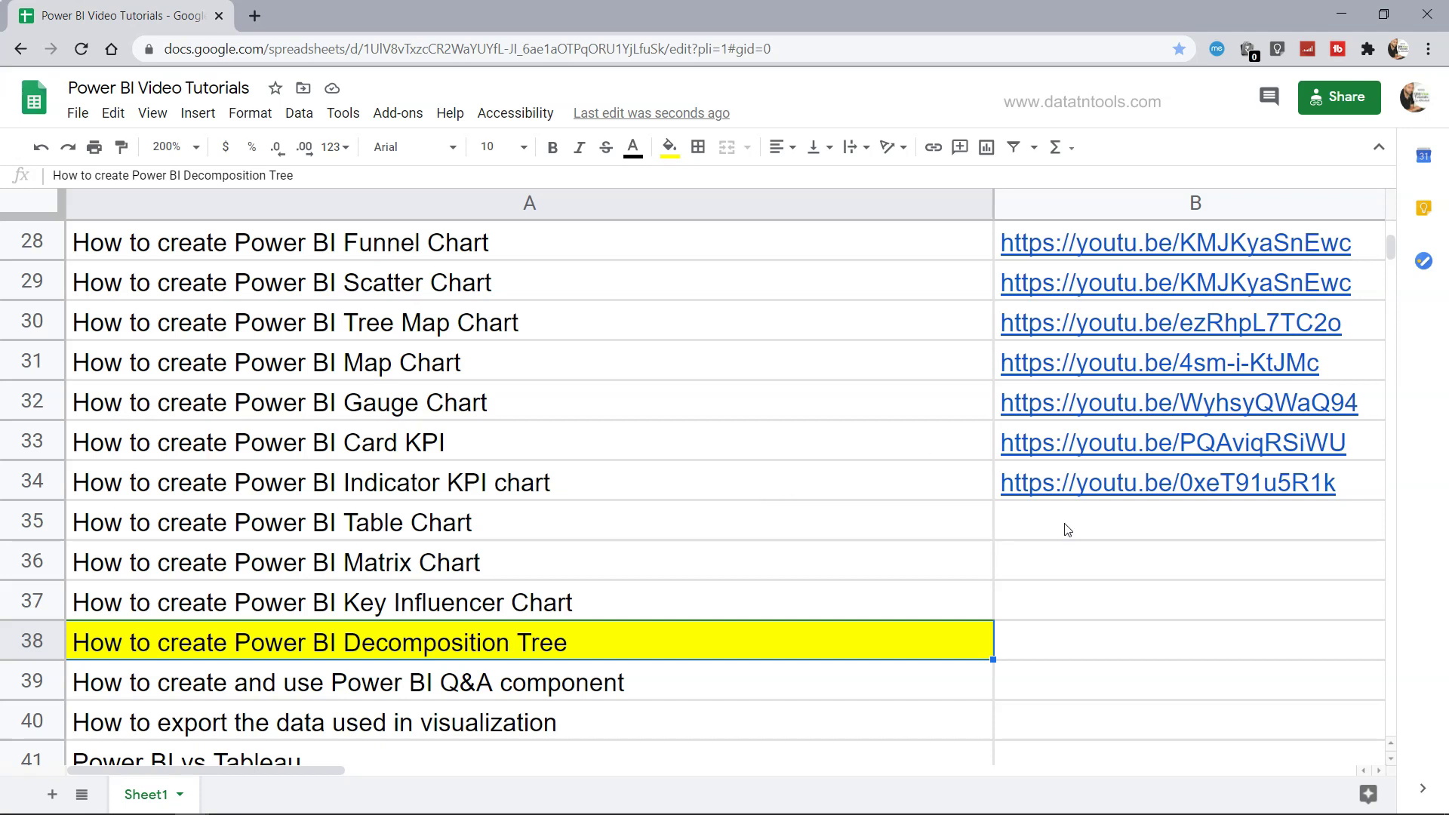
{"action": "scroll", "coordinate": [1066, 530], "scroll_direction": "up", "scroll_amount": 3}
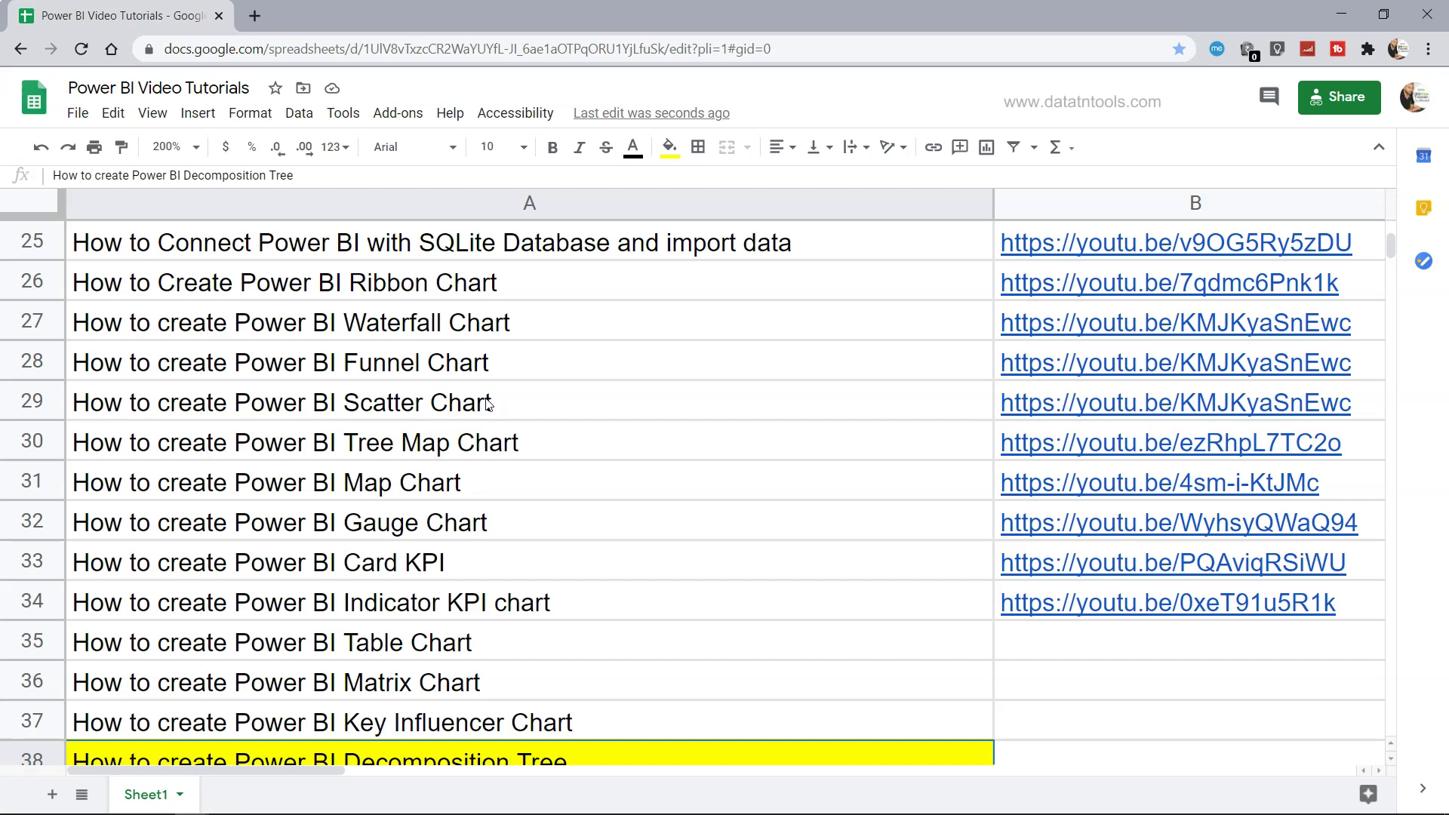
{"action": "scroll", "coordinate": [489, 406], "scroll_direction": "down", "scroll_amount": 3}
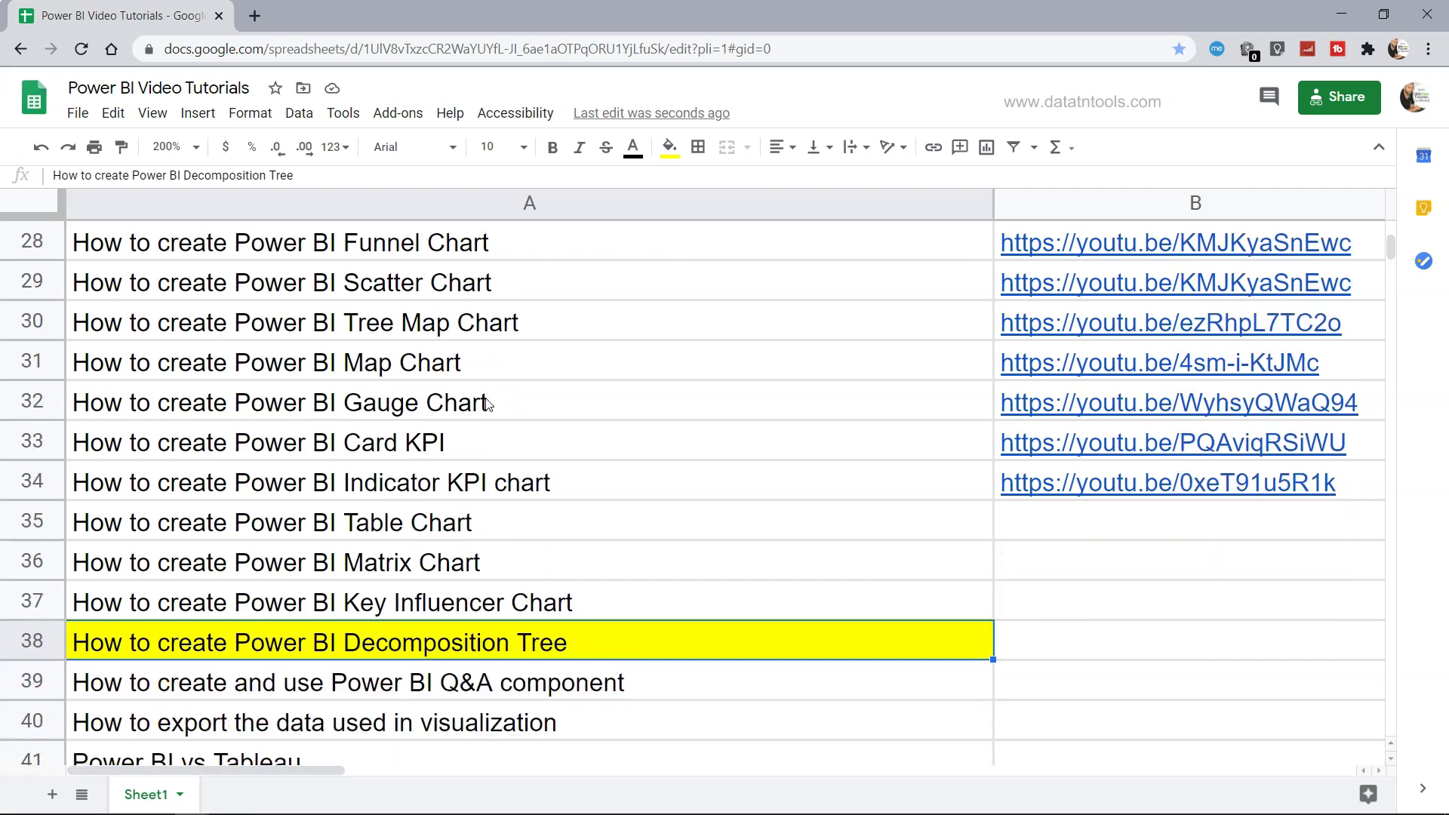
{"action": "scroll", "coordinate": [490, 406], "scroll_direction": "down", "scroll_amount": 3}
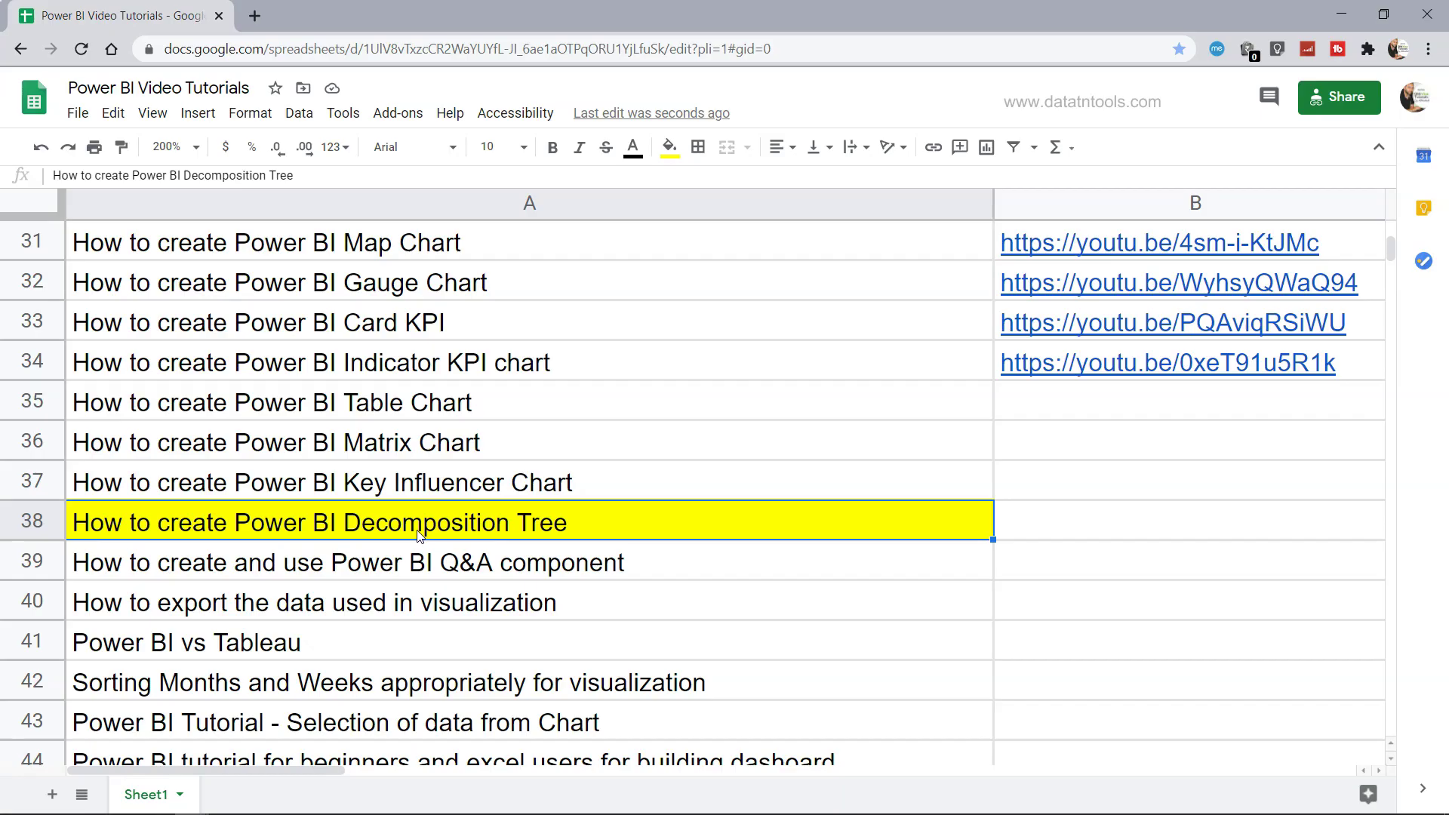
Step: In Power BI, switch the Product Name split to Low value, then back to High value
{"action": "key", "text": "alt+Tab"}
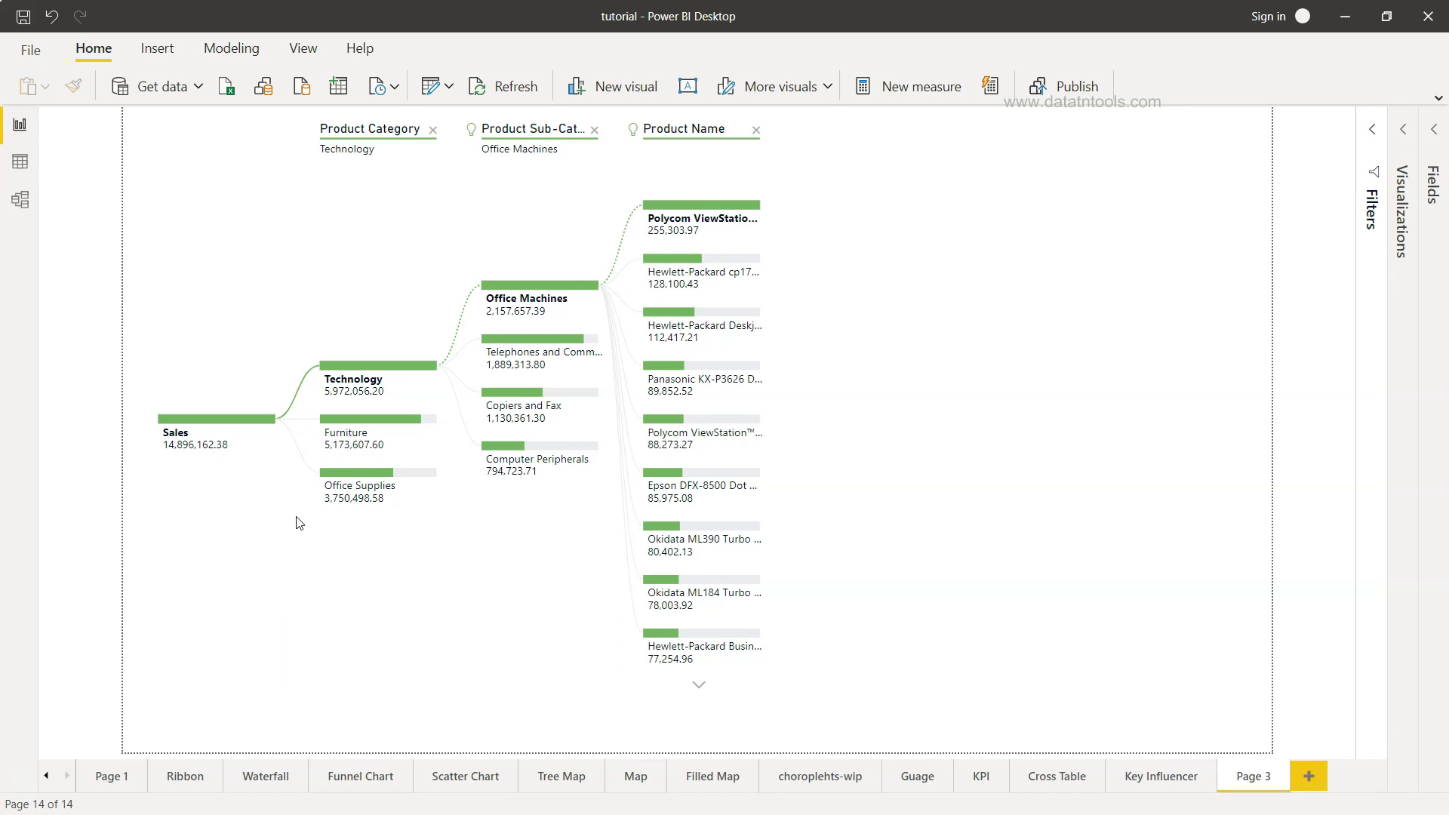
{"action": "mouse_move", "coordinate": [702, 430]}
{"action": "mouse_move", "coordinate": [701, 216]}
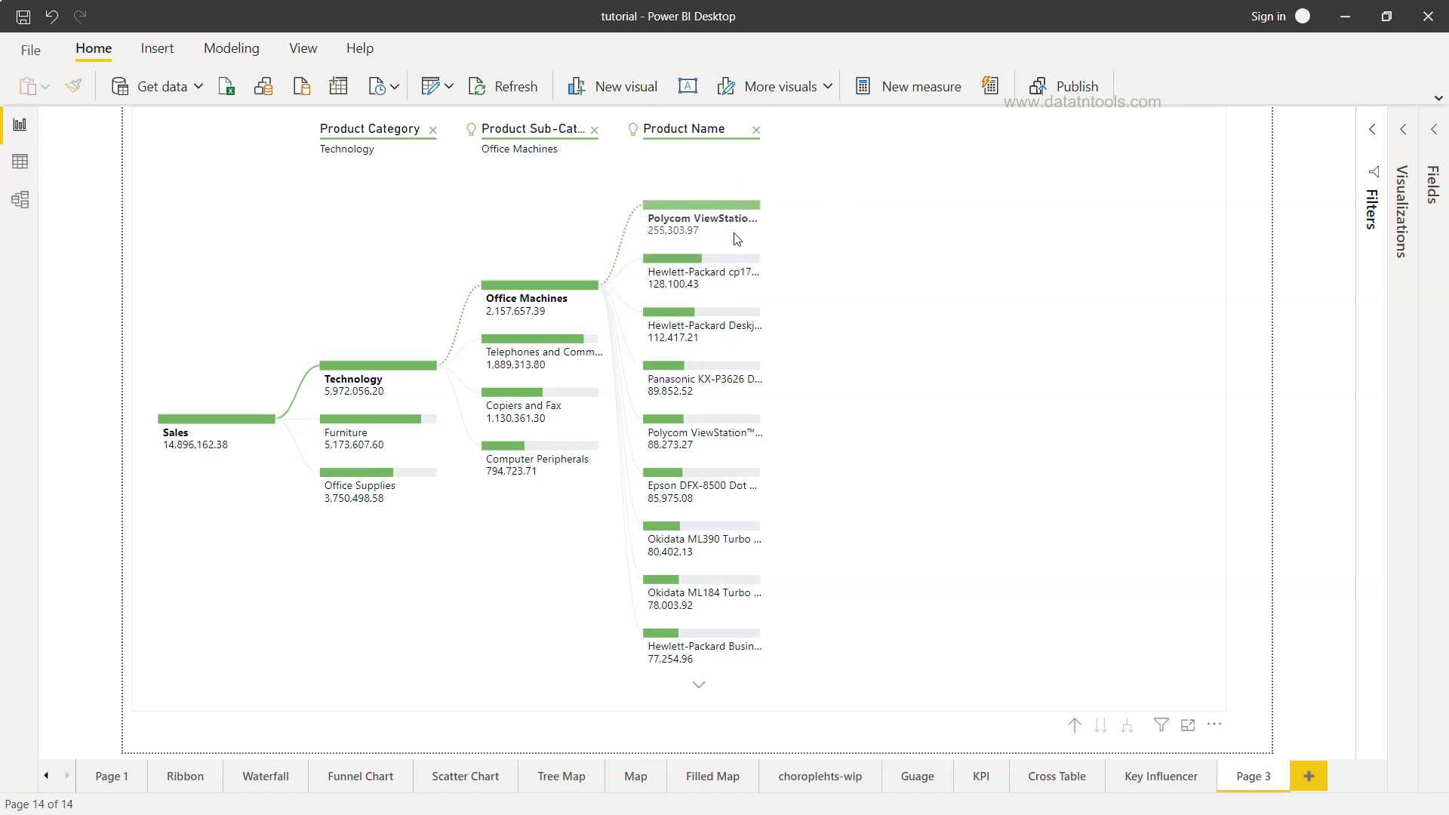
{"action": "left_click", "coordinate": [699, 130]}
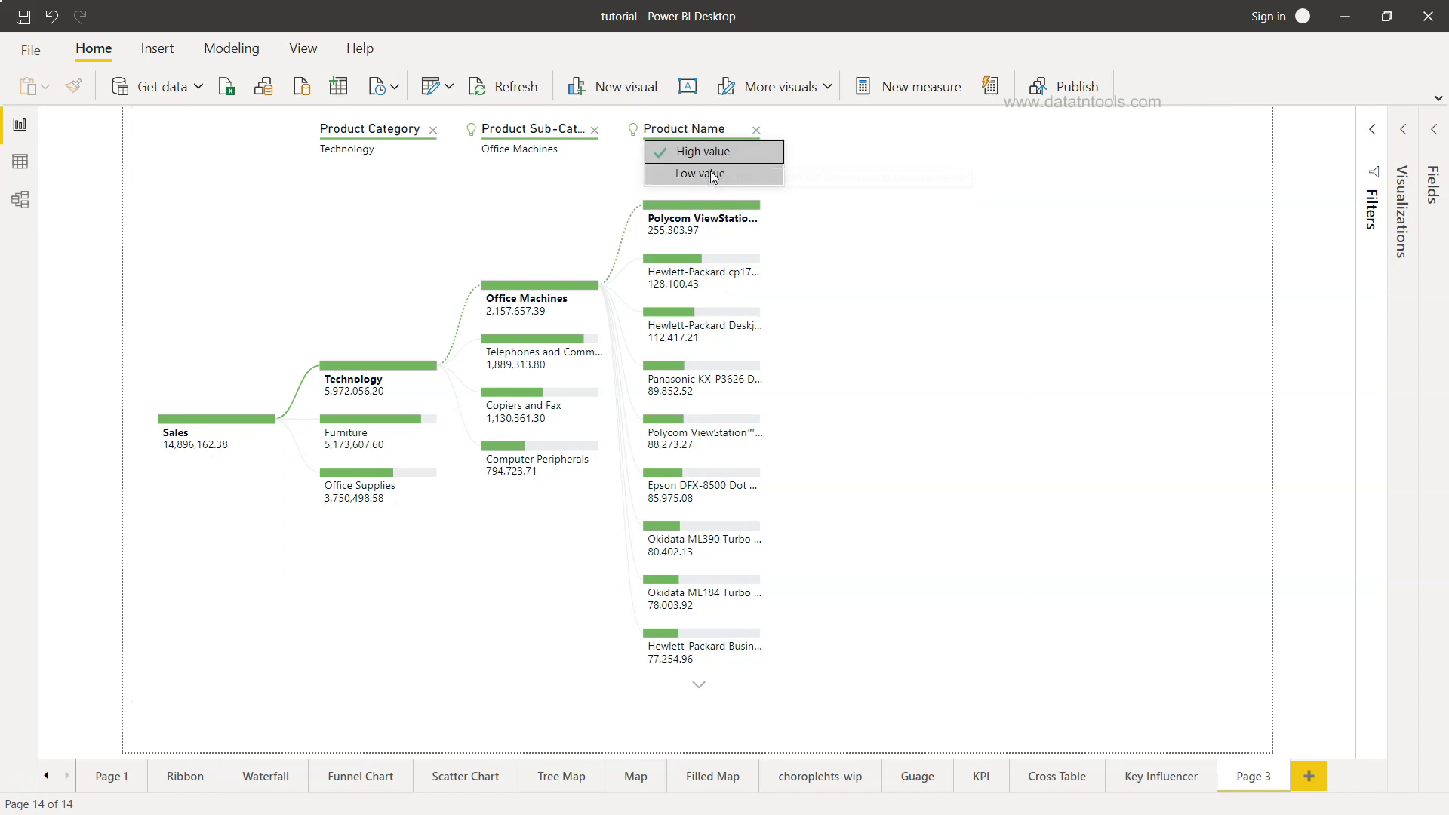
{"action": "left_click", "coordinate": [710, 171]}
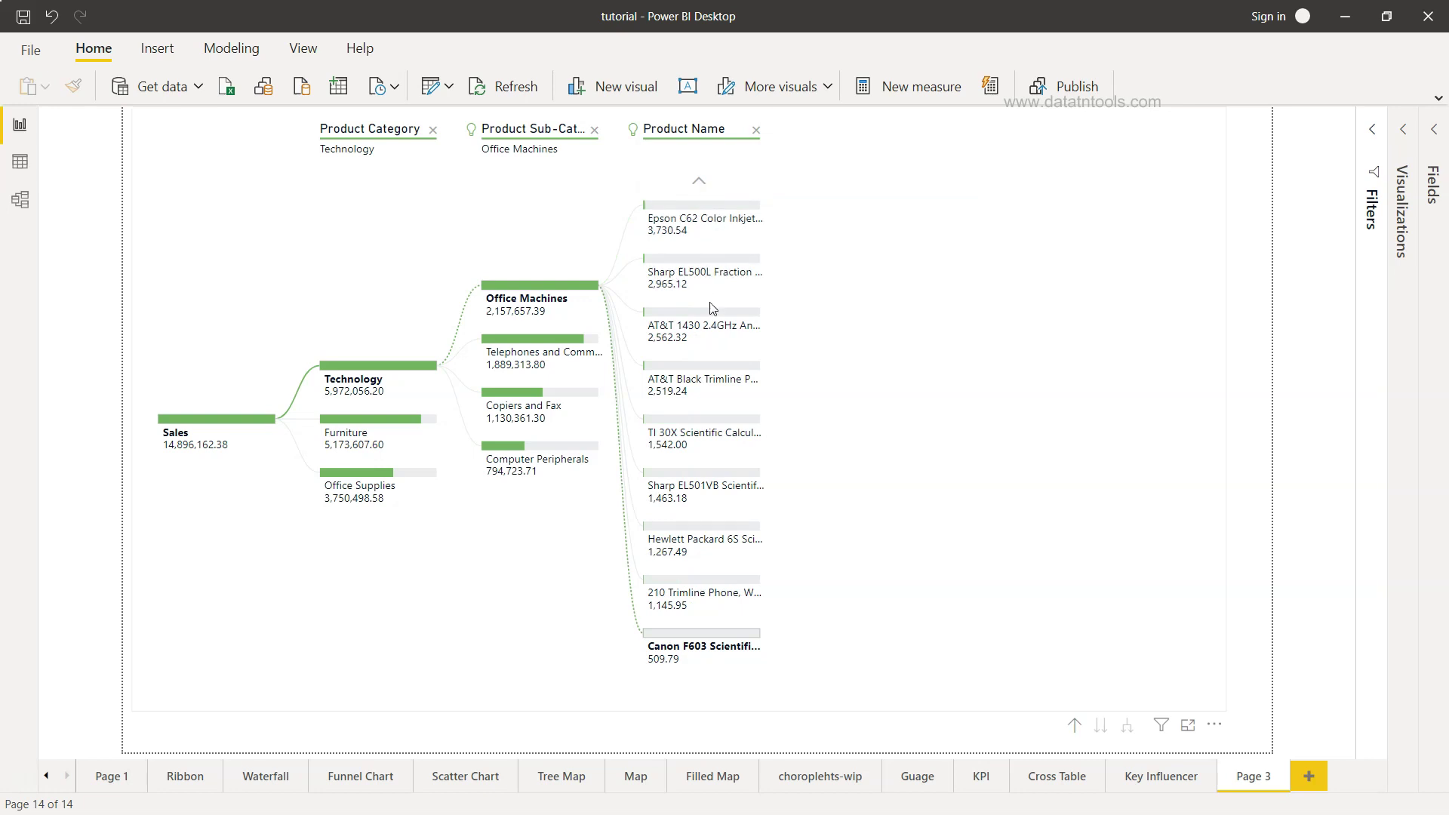
{"action": "left_click", "coordinate": [712, 134]}
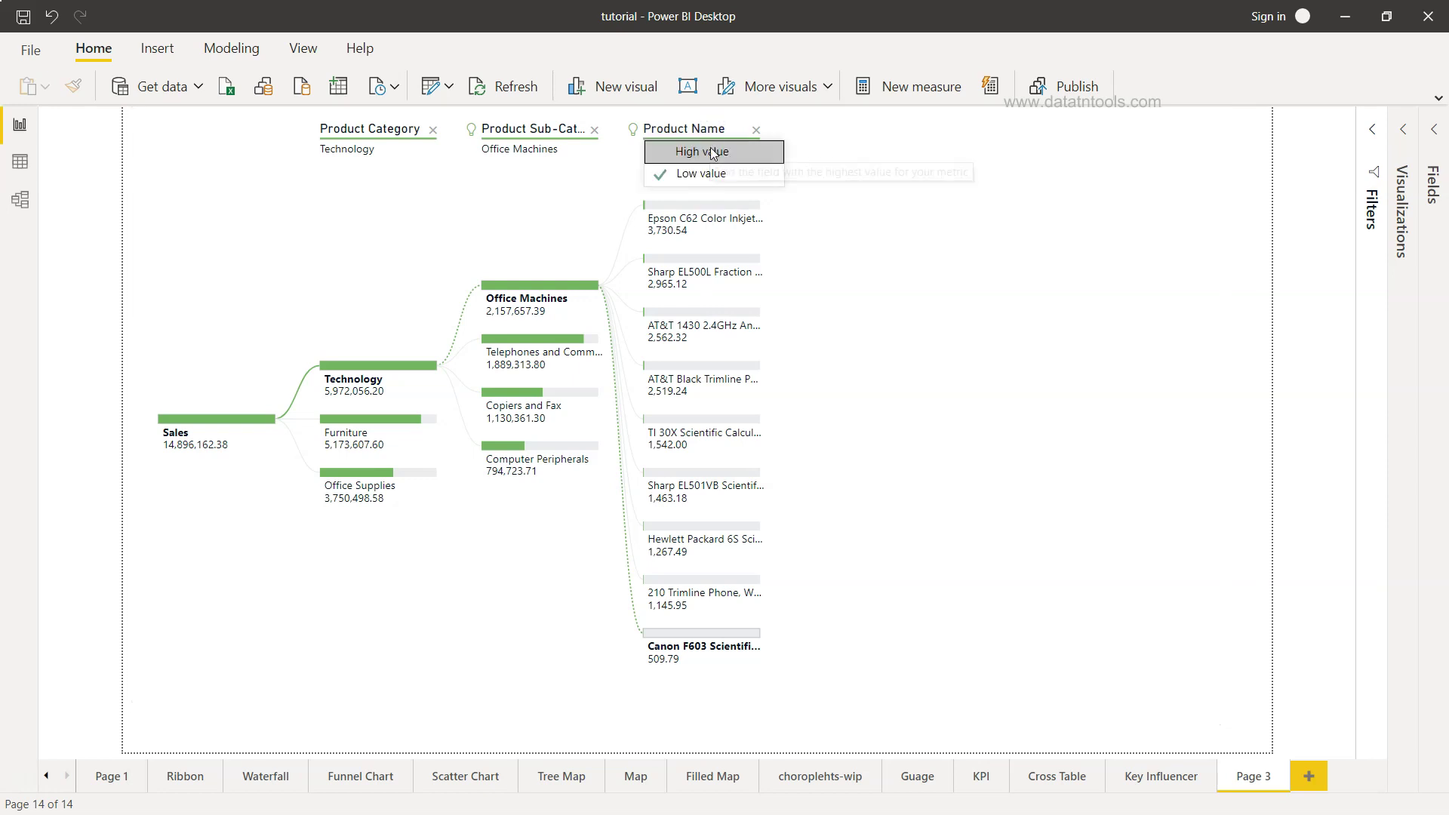
{"action": "left_click", "coordinate": [714, 149]}
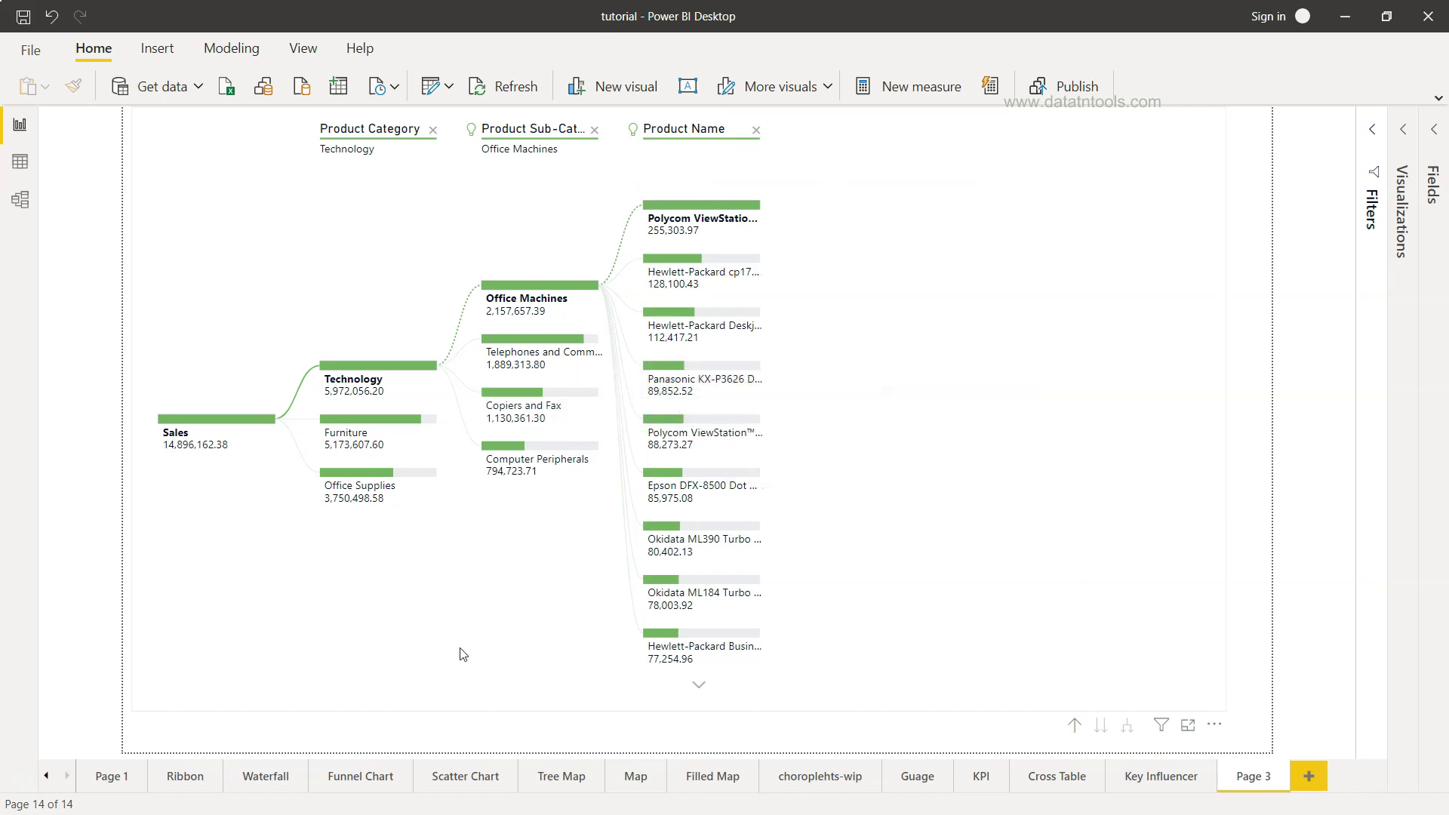
Step: Drill from Telephones and Communication over to Furniture, then remove the Product Name level
{"action": "left_click", "coordinate": [559, 356]}
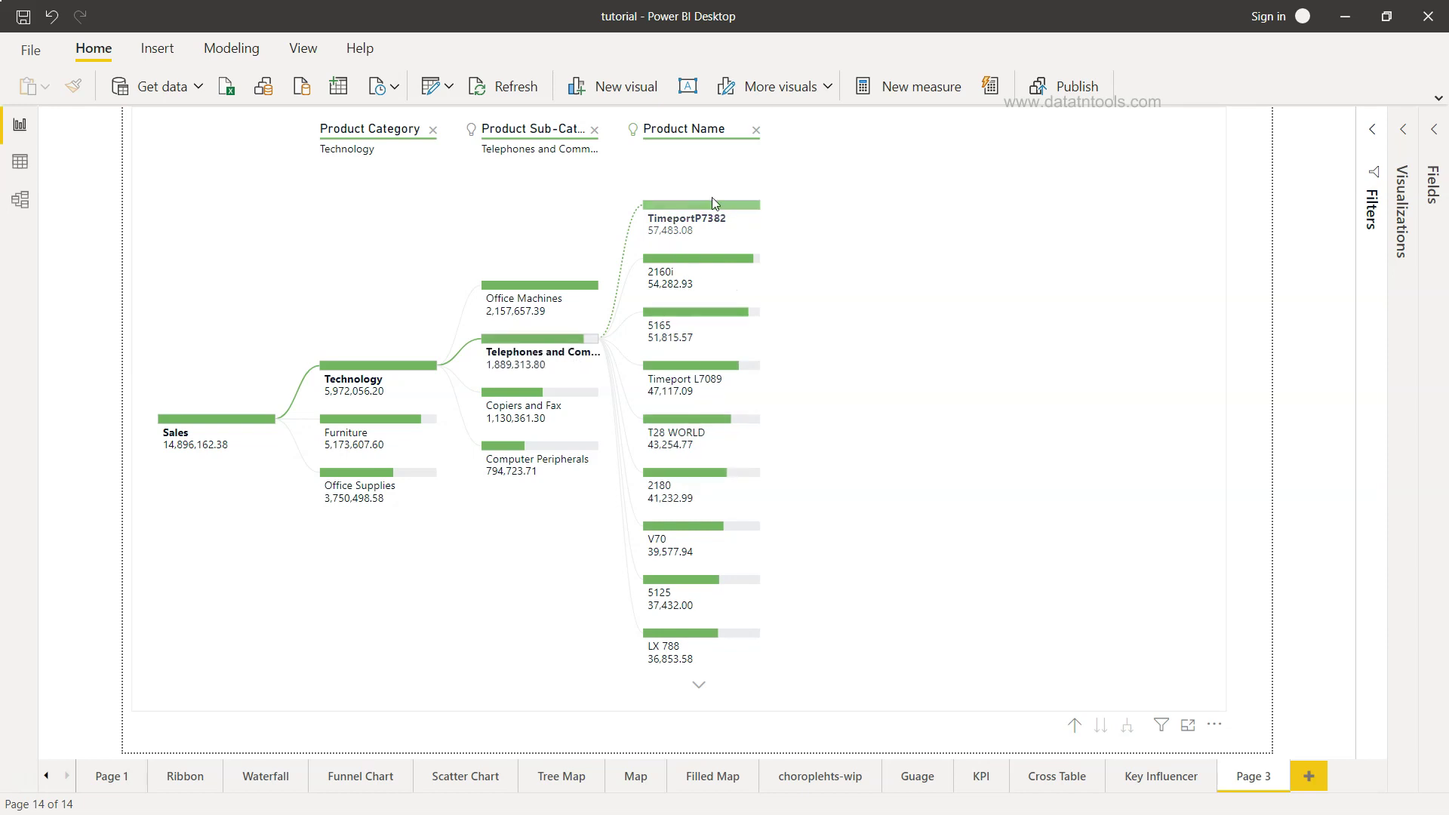
{"action": "left_click", "coordinate": [708, 128]}
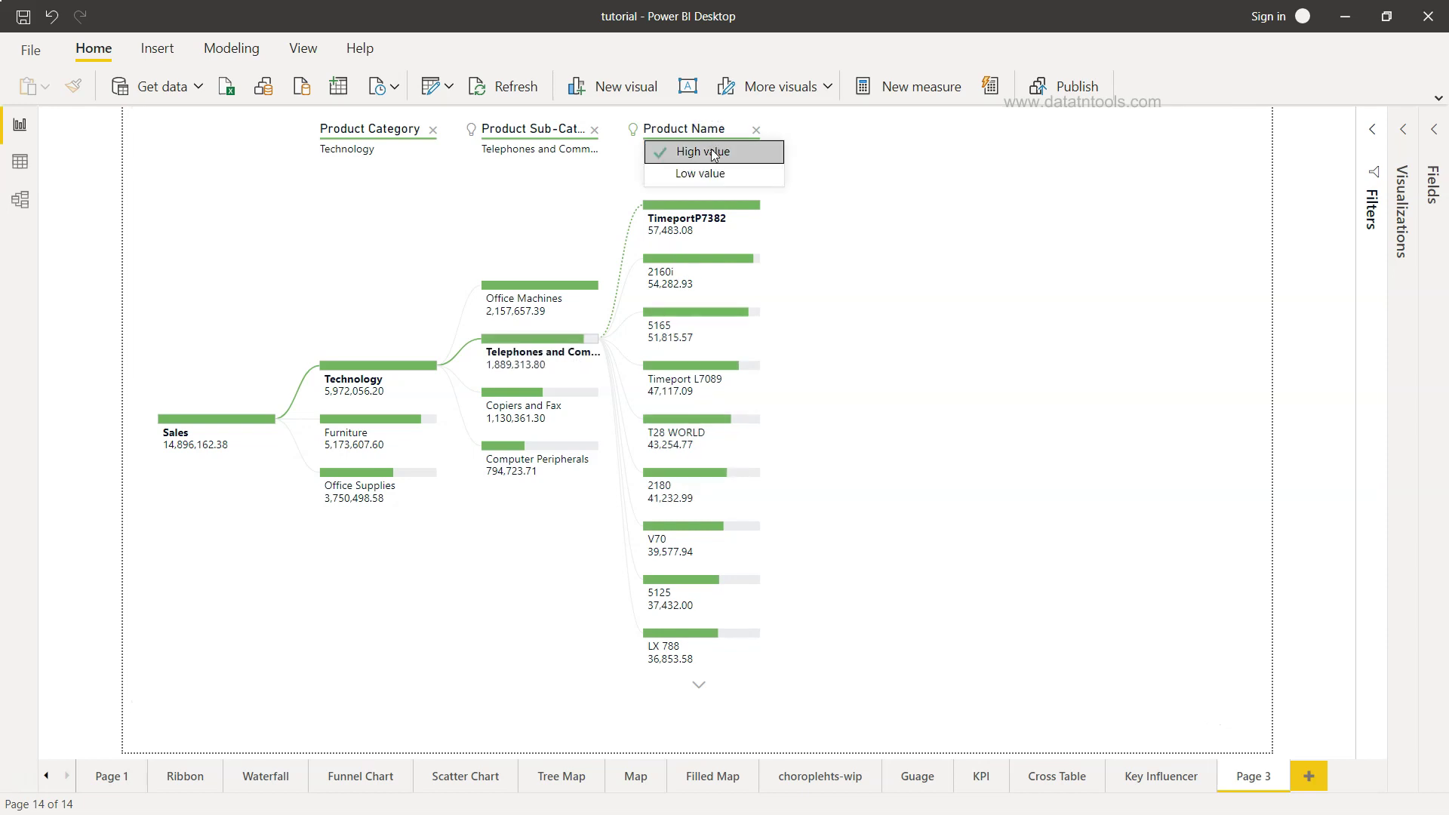
{"action": "left_click", "coordinate": [892, 315]}
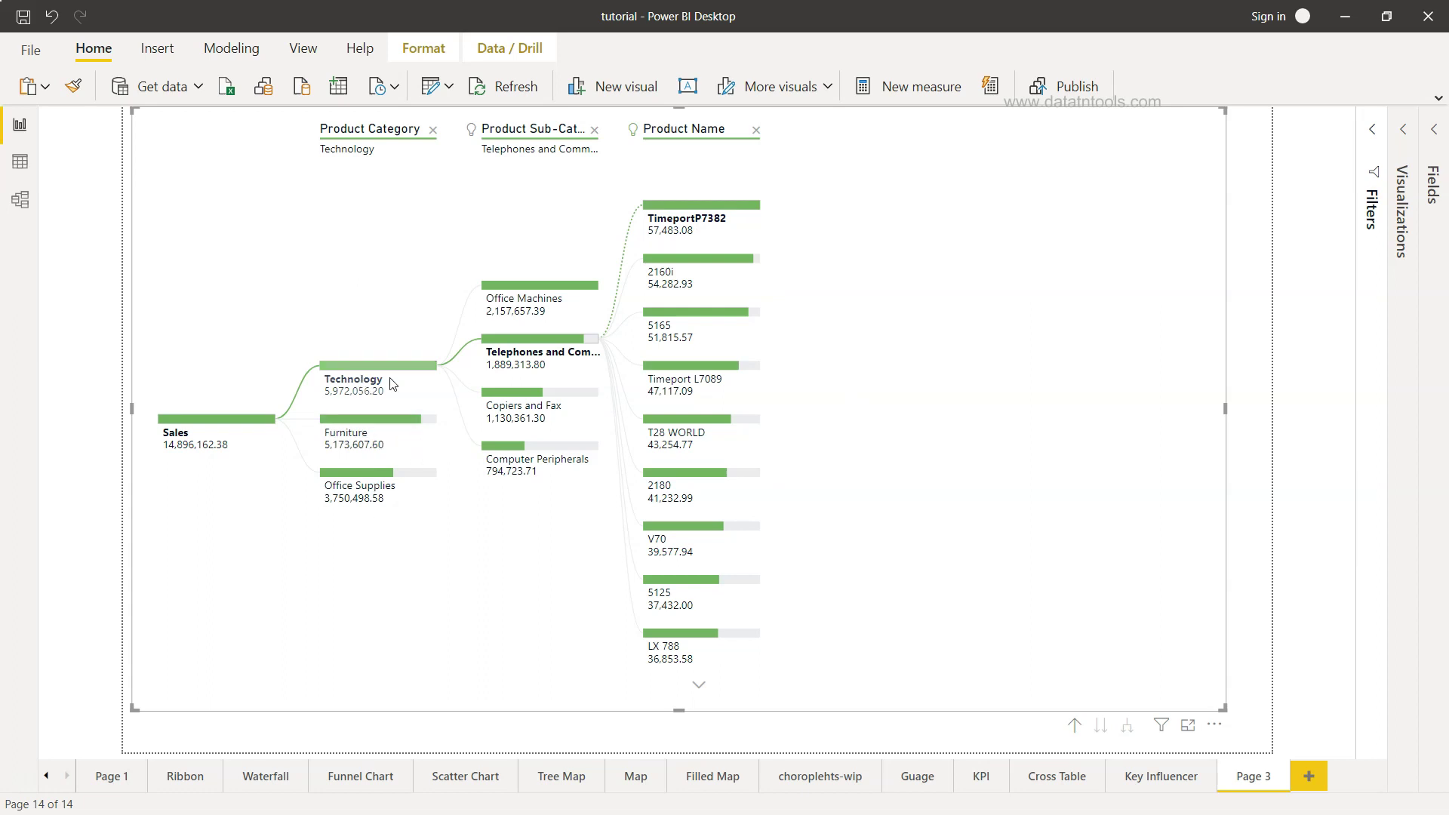
{"action": "left_click", "coordinate": [352, 436]}
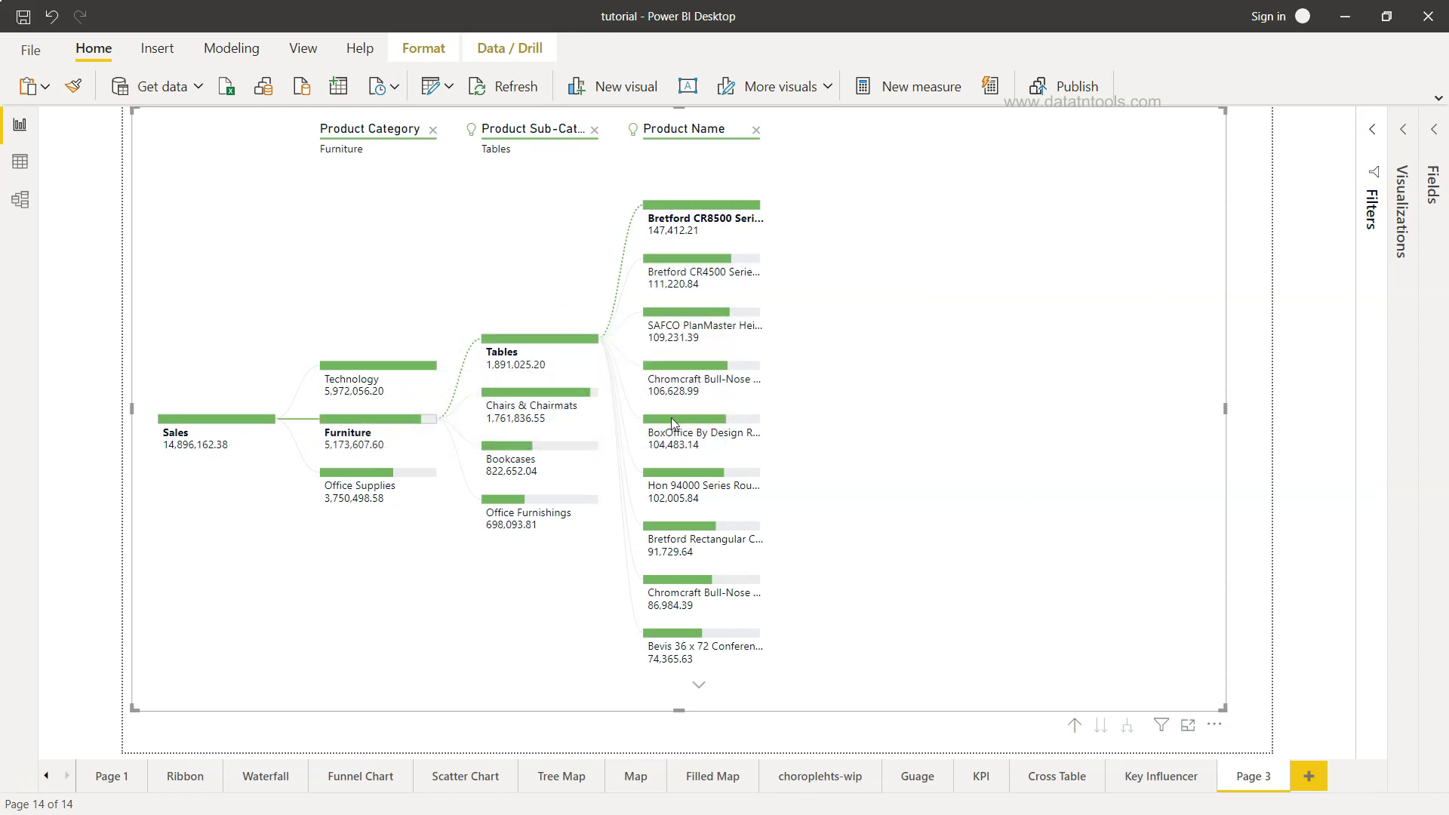
{"action": "left_click", "coordinate": [756, 130]}
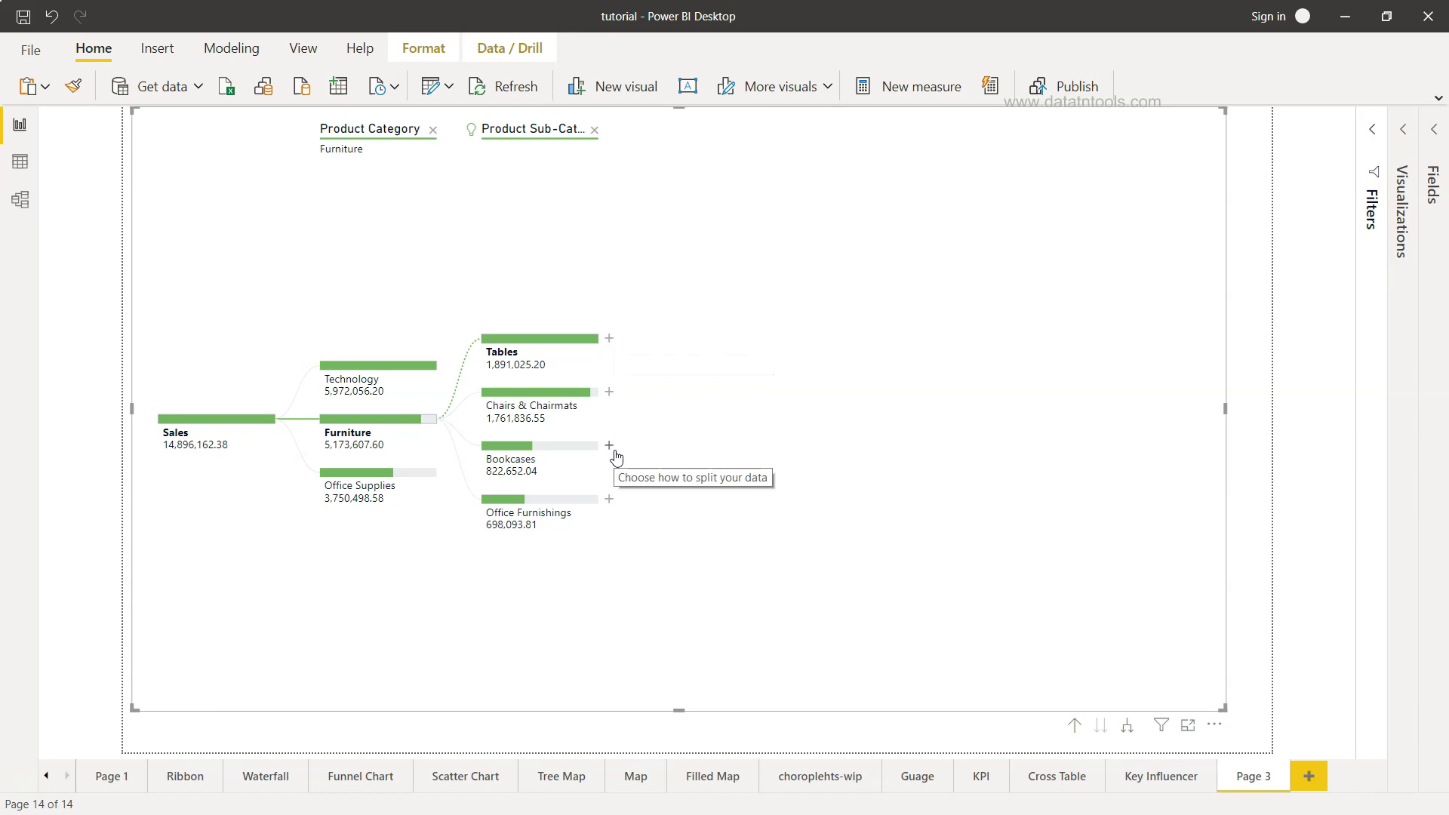
Step: Give Tables a High value split and check the Product Name level's split type
{"action": "left_click", "coordinate": [609, 339]}
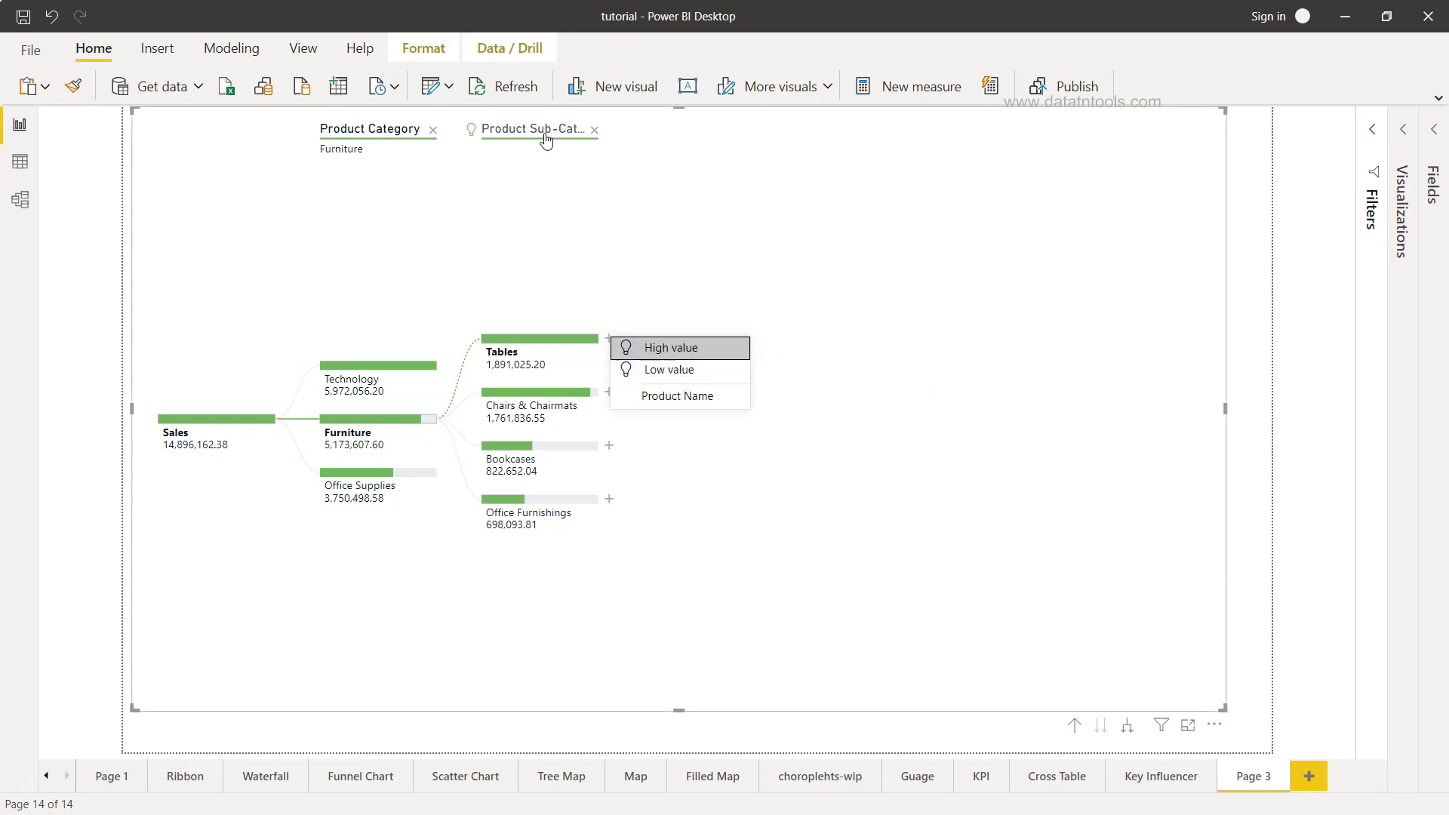
{"action": "left_click", "coordinate": [720, 348]}
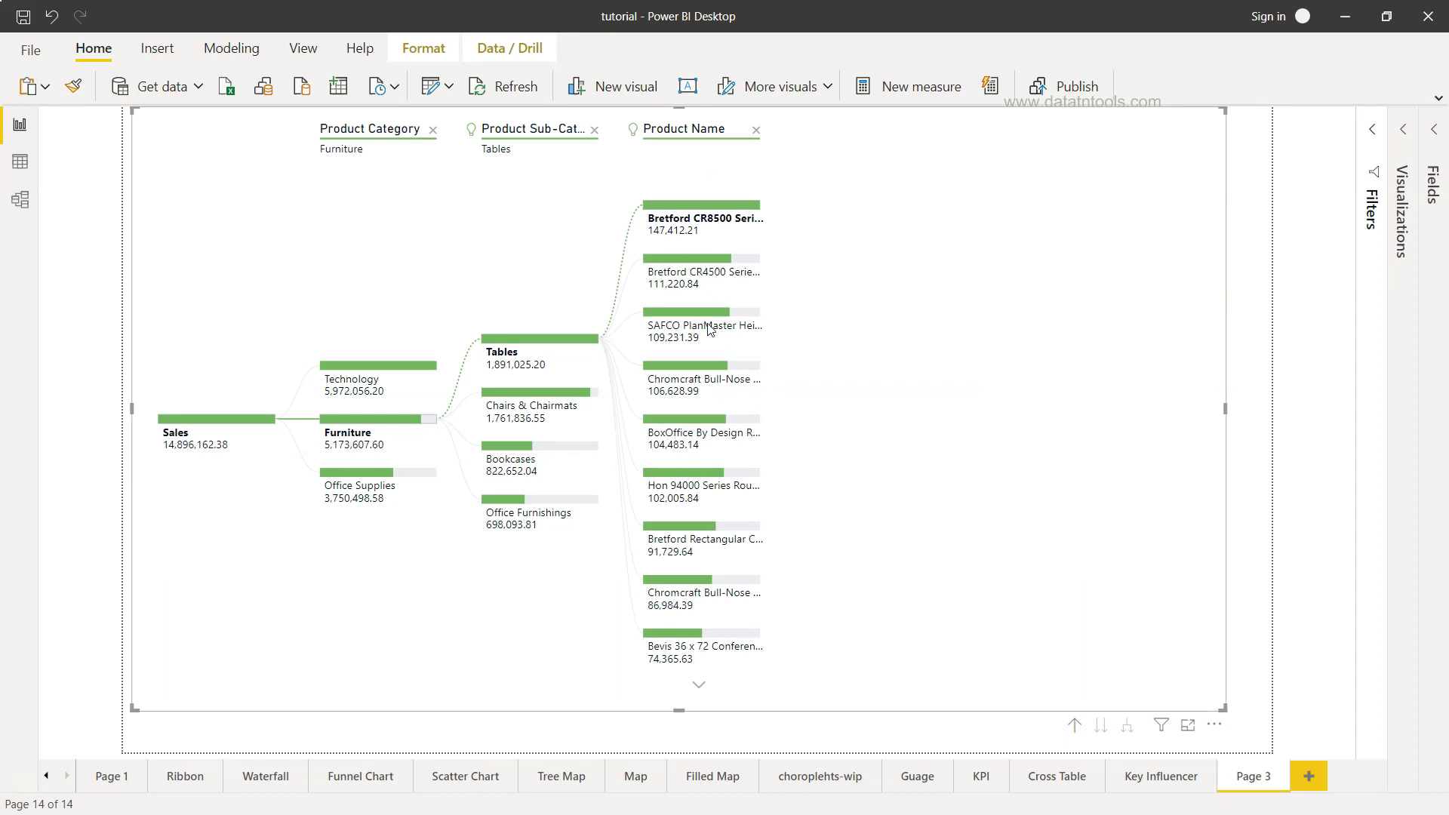
{"action": "left_click", "coordinate": [701, 134]}
Step: Delete the old tree, add a large empty decomposition tree, and show the Fields list
{"action": "key", "text": "Delete"}
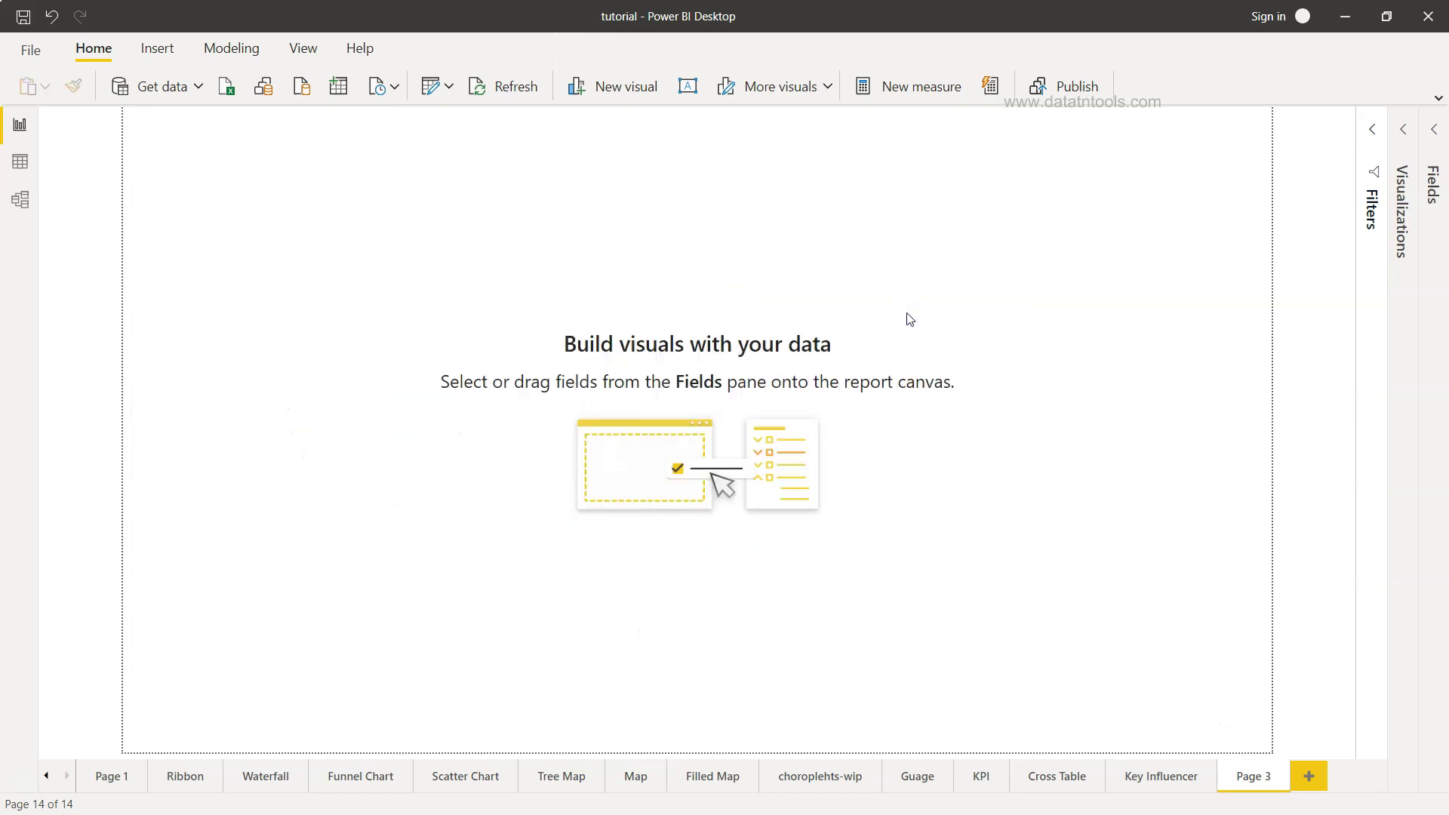
{"action": "left_click", "coordinate": [1403, 129]}
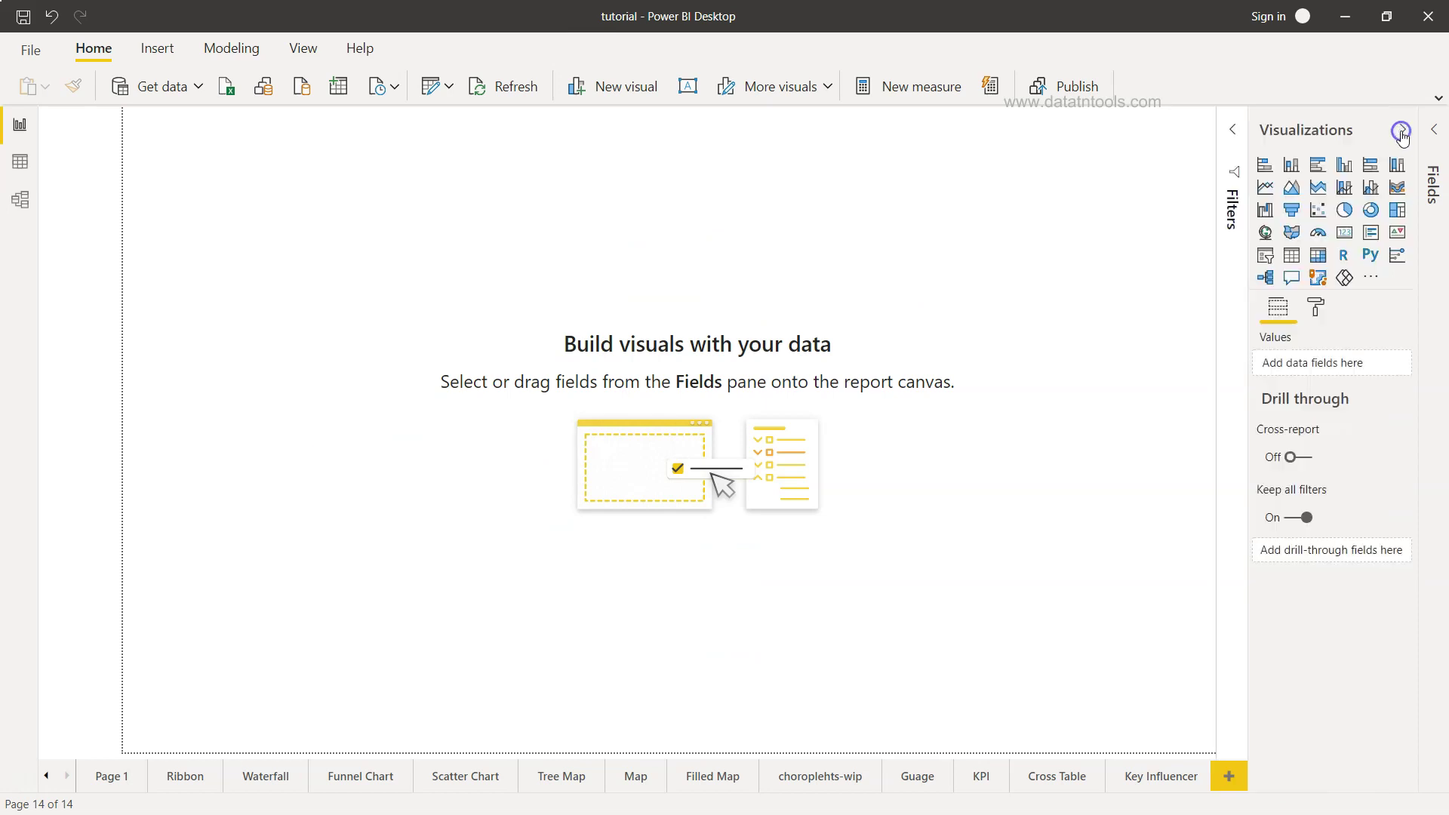
{"action": "left_click", "coordinate": [1267, 278]}
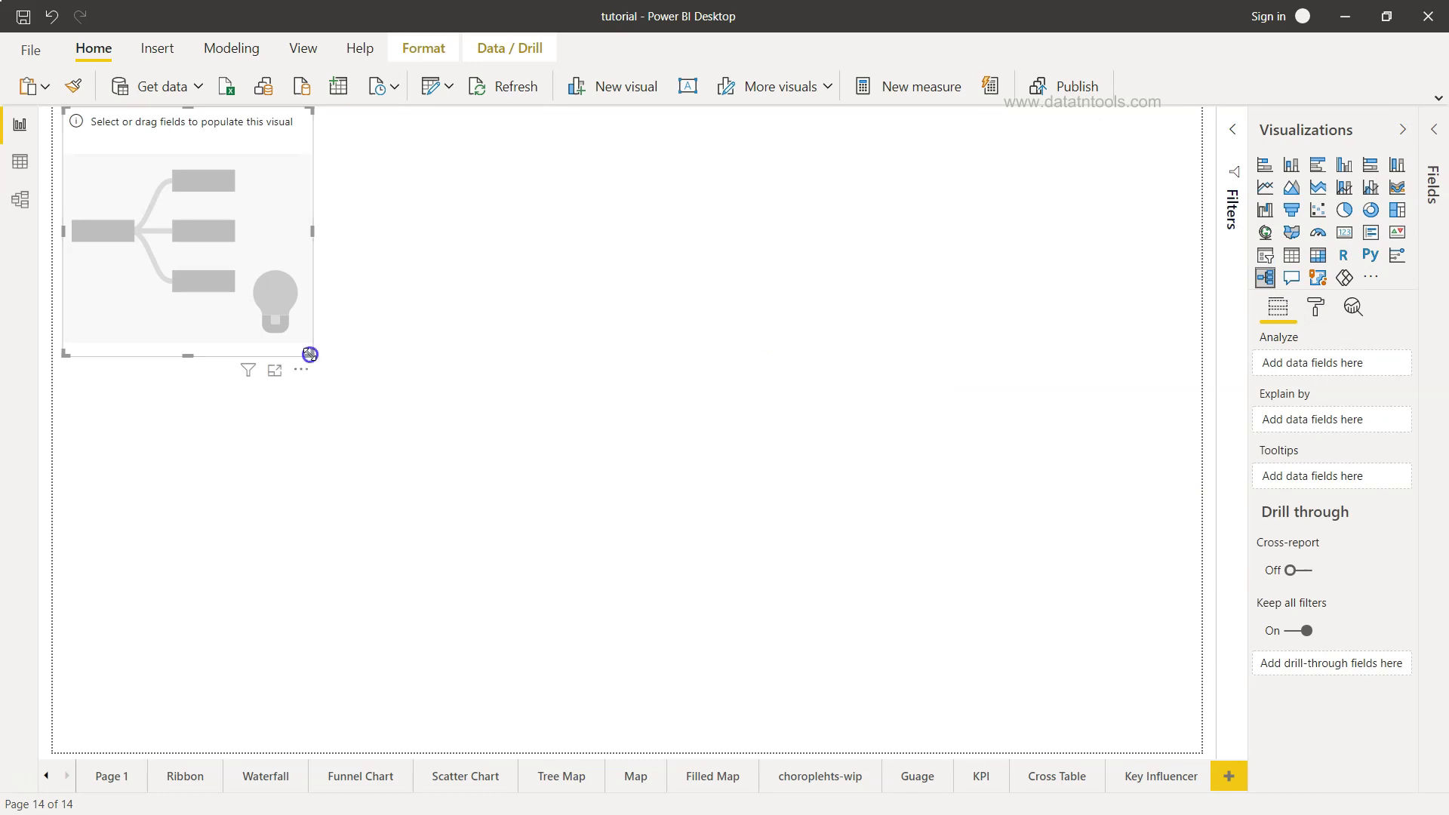
{"action": "mouse_move", "coordinate": [311, 353]}
{"action": "left_mouse_down"}
{"action": "mouse_move", "coordinate": [766, 580]}
{"action": "mouse_move", "coordinate": [982, 747]}
{"action": "left_mouse_up"}
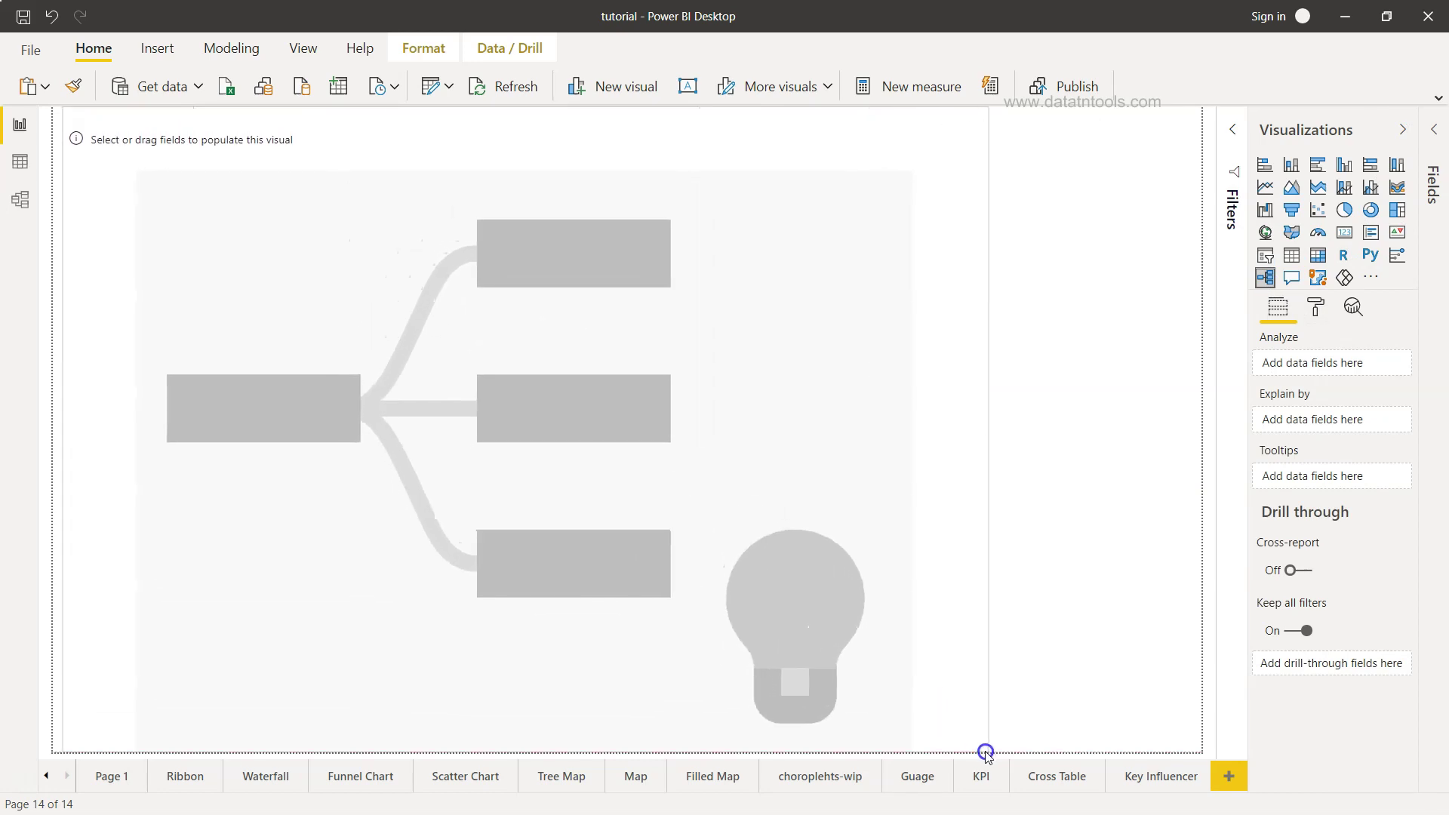
{"action": "left_click", "coordinate": [1434, 136]}
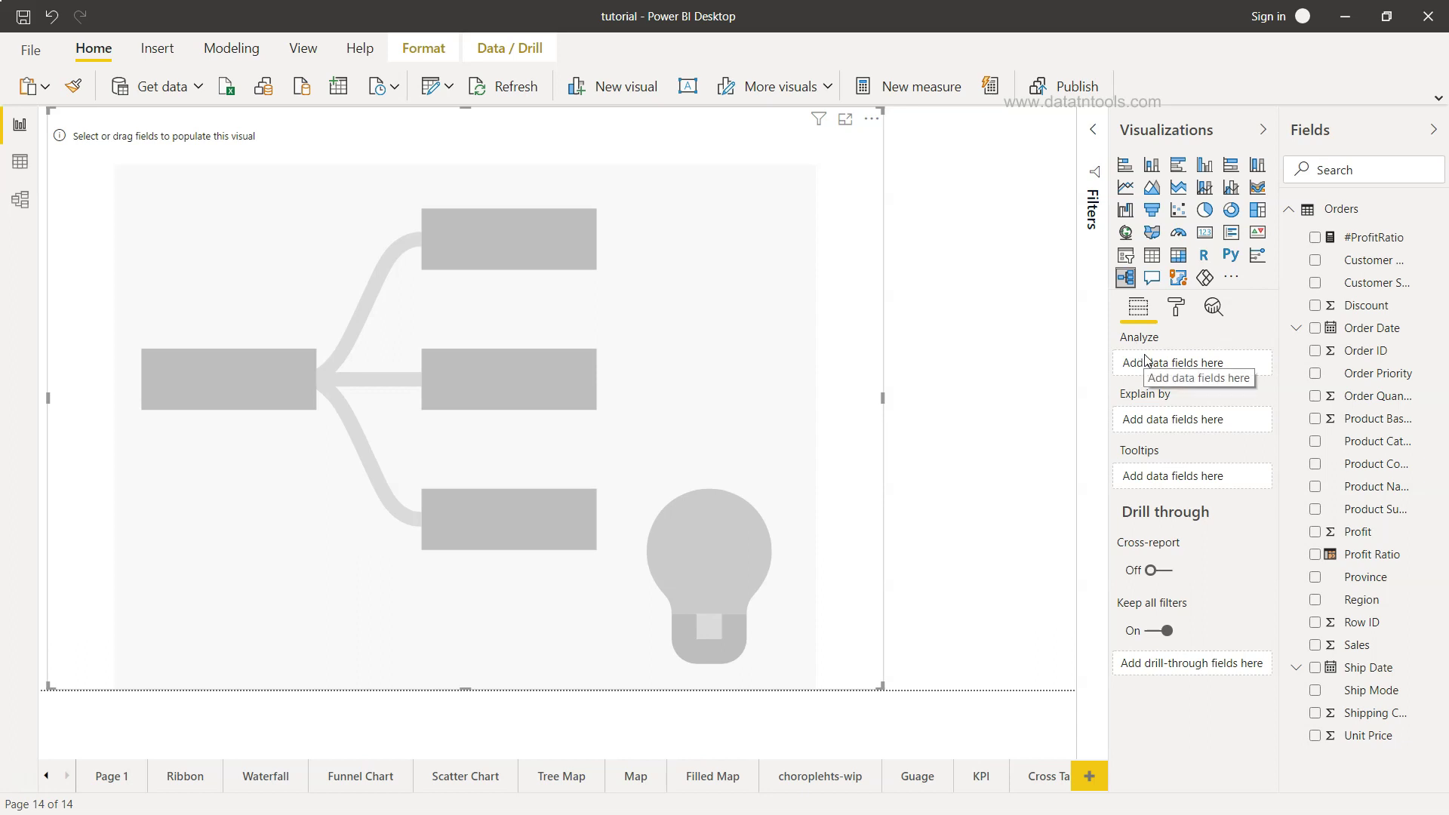
{"action": "mouse_move", "coordinate": [1356, 644]}
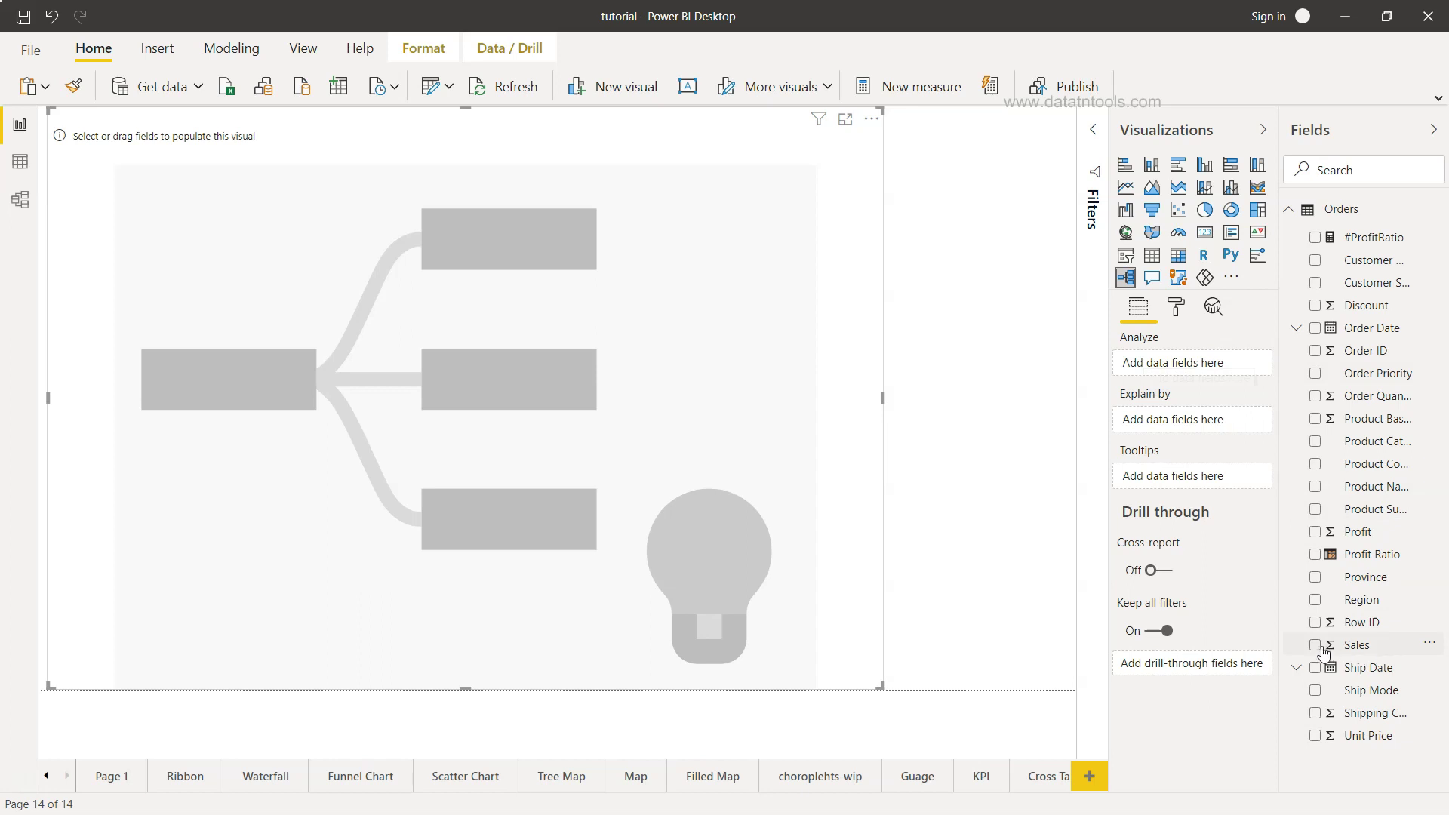
Step: Add Sales to analyze, with Product Category, Product Sub-Category and Product Name as explainers
{"action": "left_click", "coordinate": [1316, 645]}
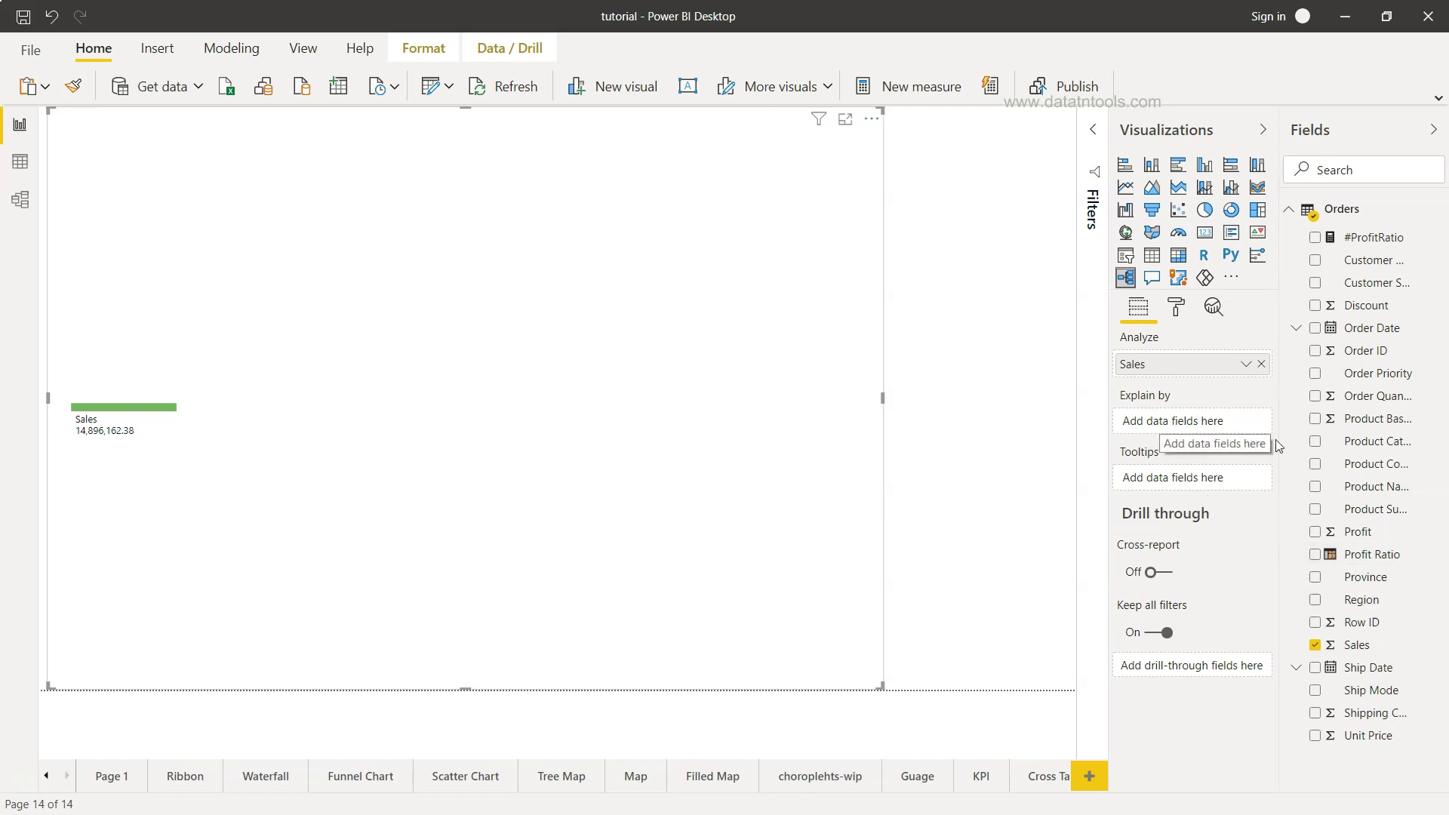
{"action": "mouse_move", "coordinate": [1358, 443]}
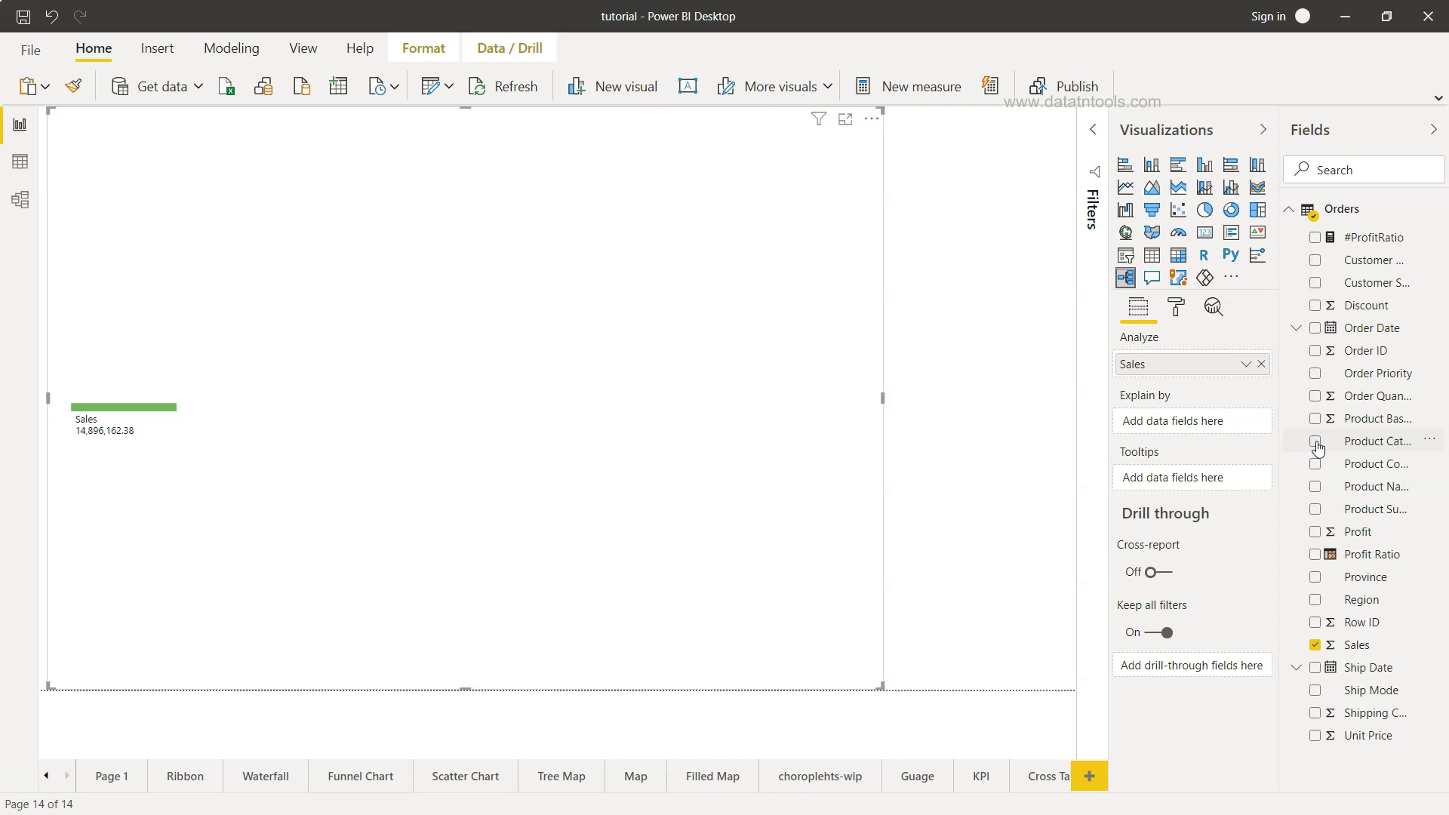
{"action": "left_click", "coordinate": [1315, 442]}
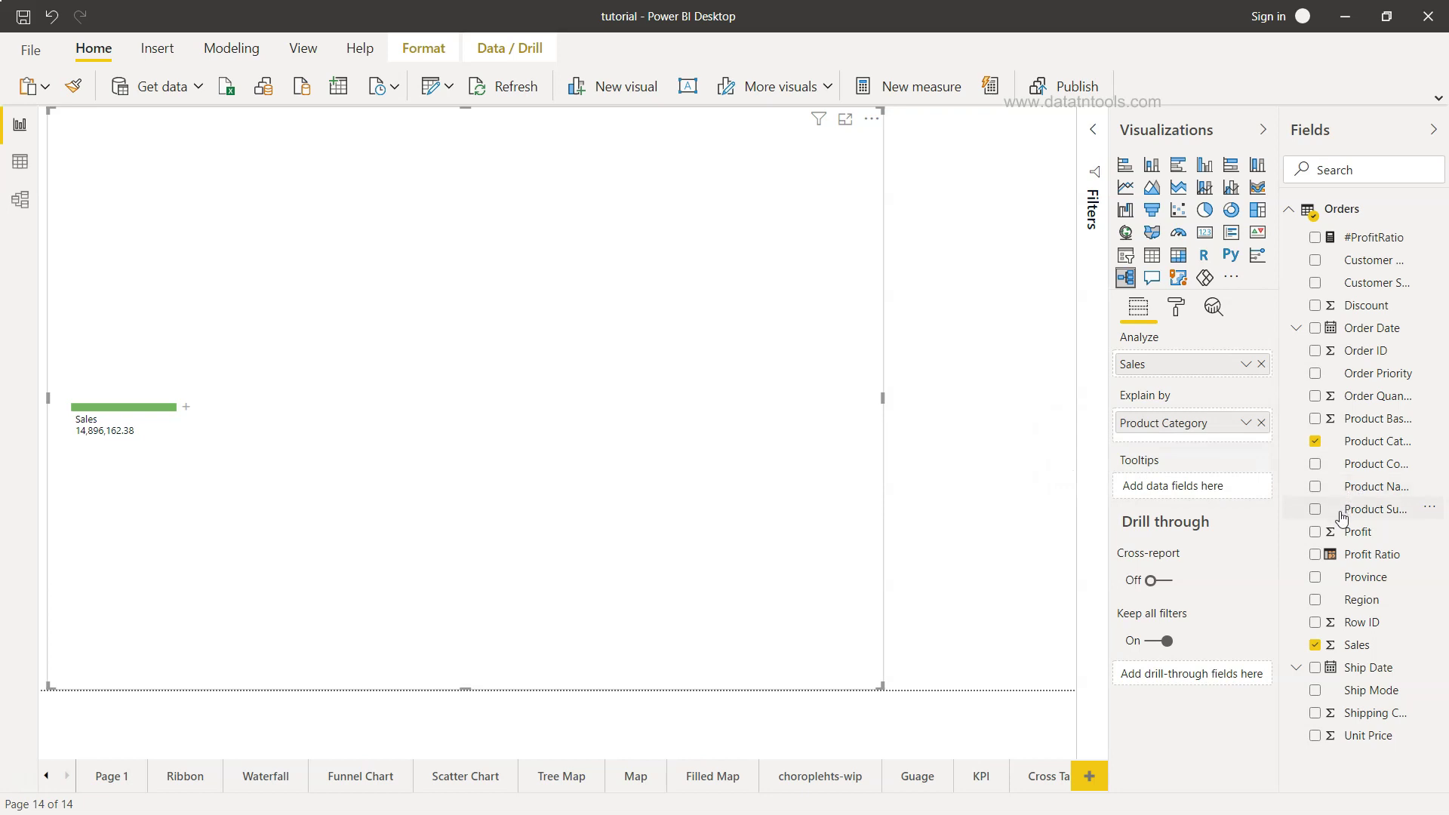
{"action": "left_click", "coordinate": [1315, 510]}
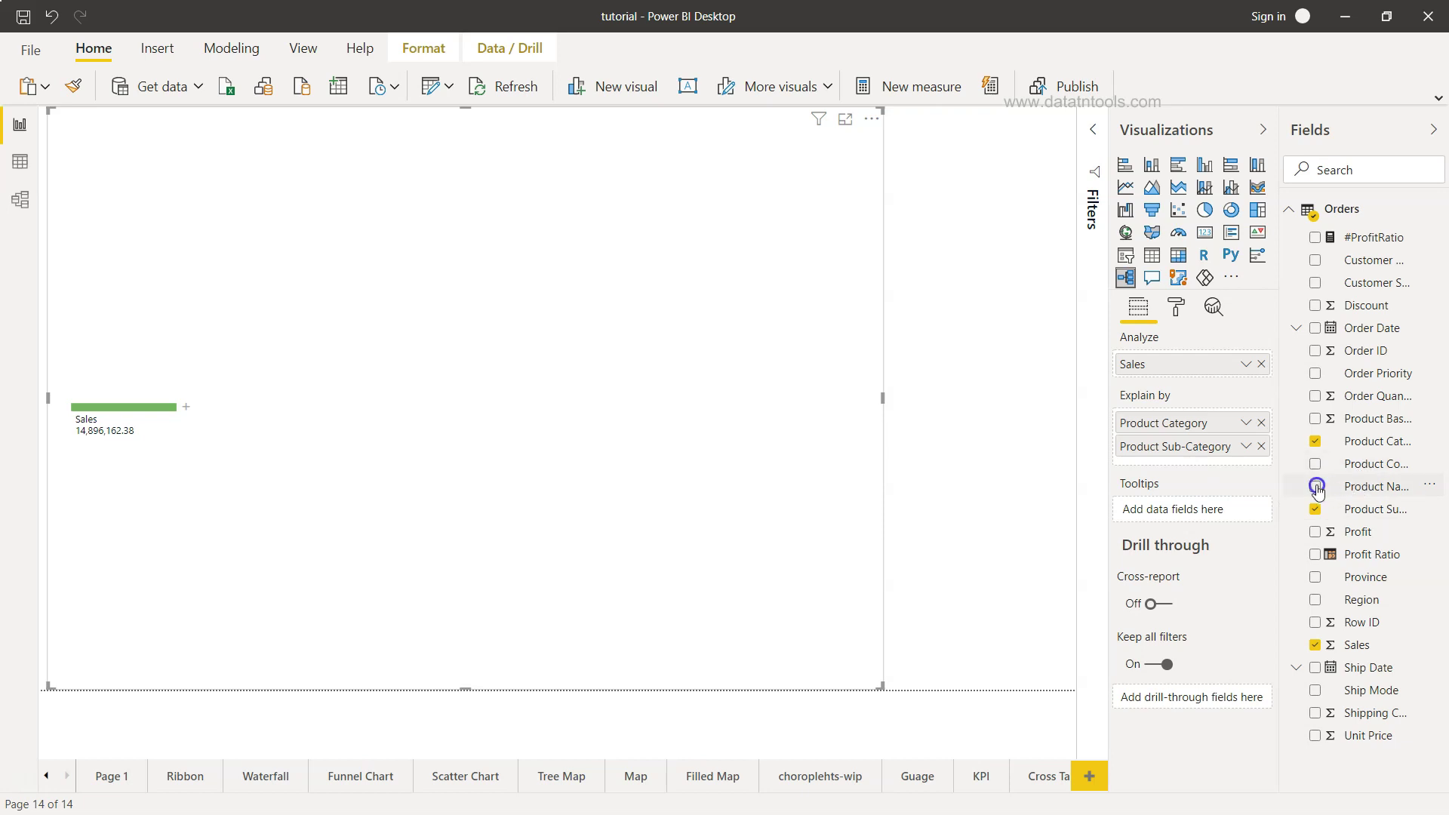
{"action": "left_click", "coordinate": [1317, 488]}
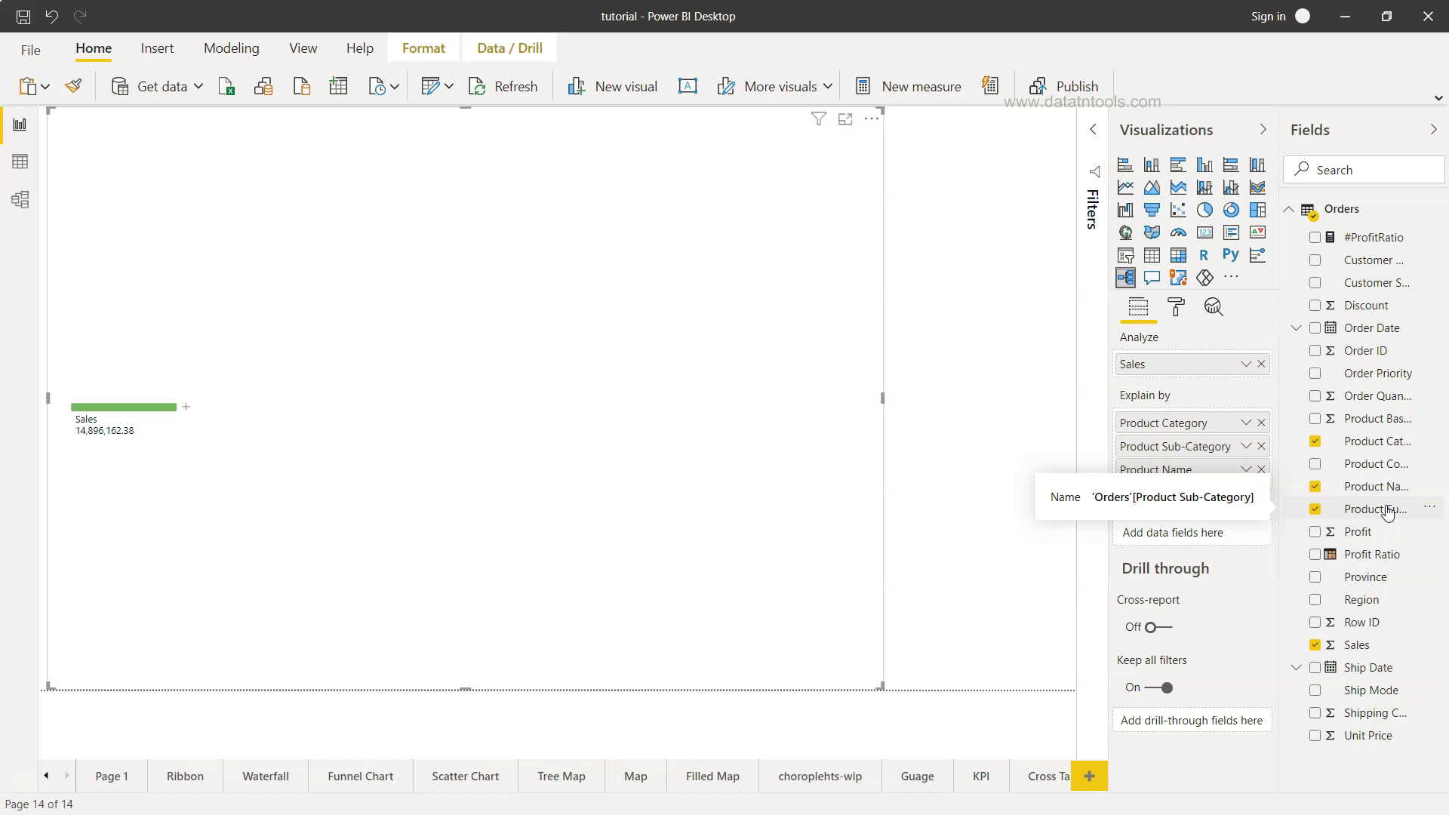
Step: Split Sales by Product Category, then split Technology by Product Name
{"action": "left_click", "coordinate": [186, 412]}
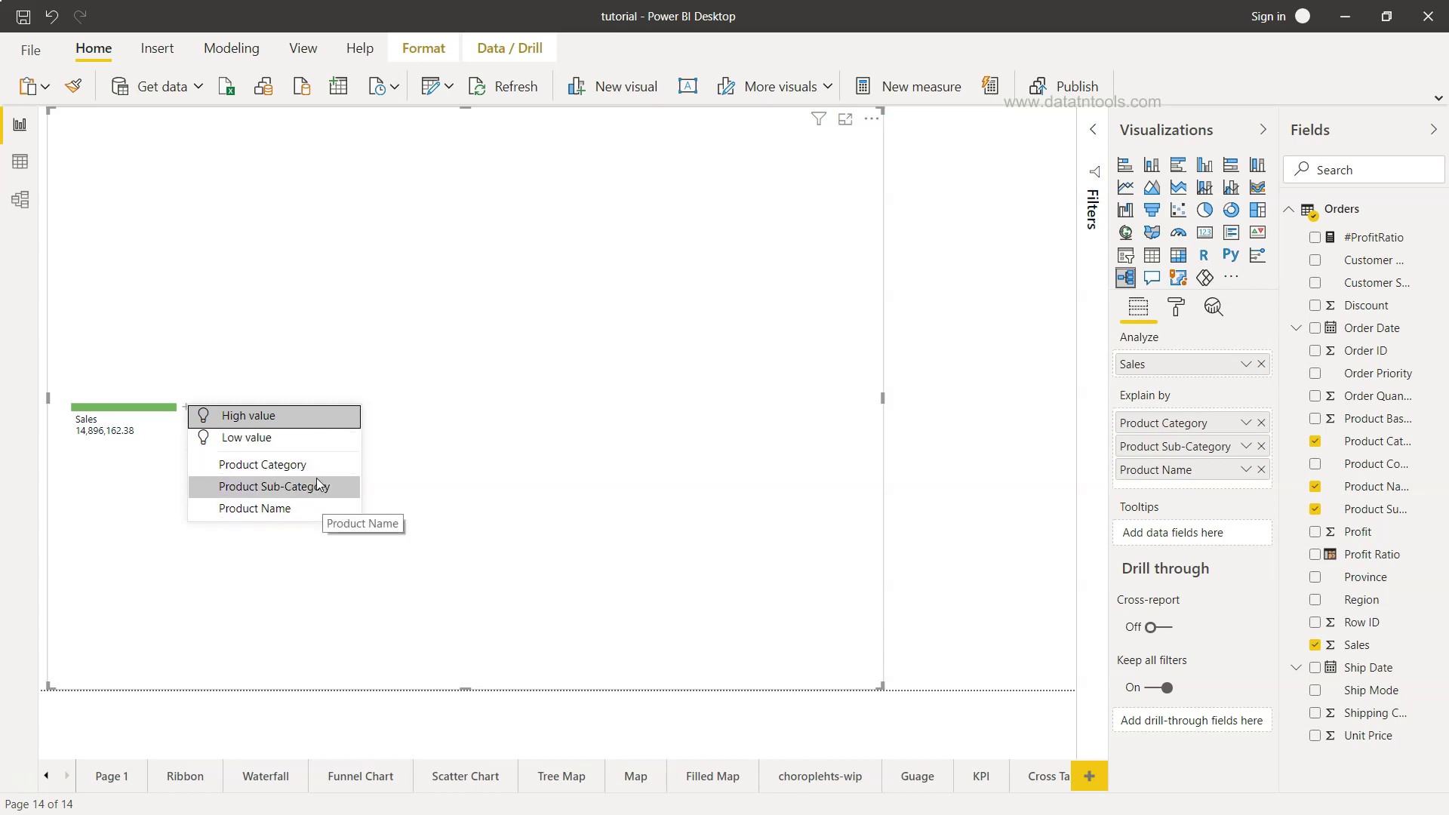
{"action": "left_click", "coordinate": [316, 422]}
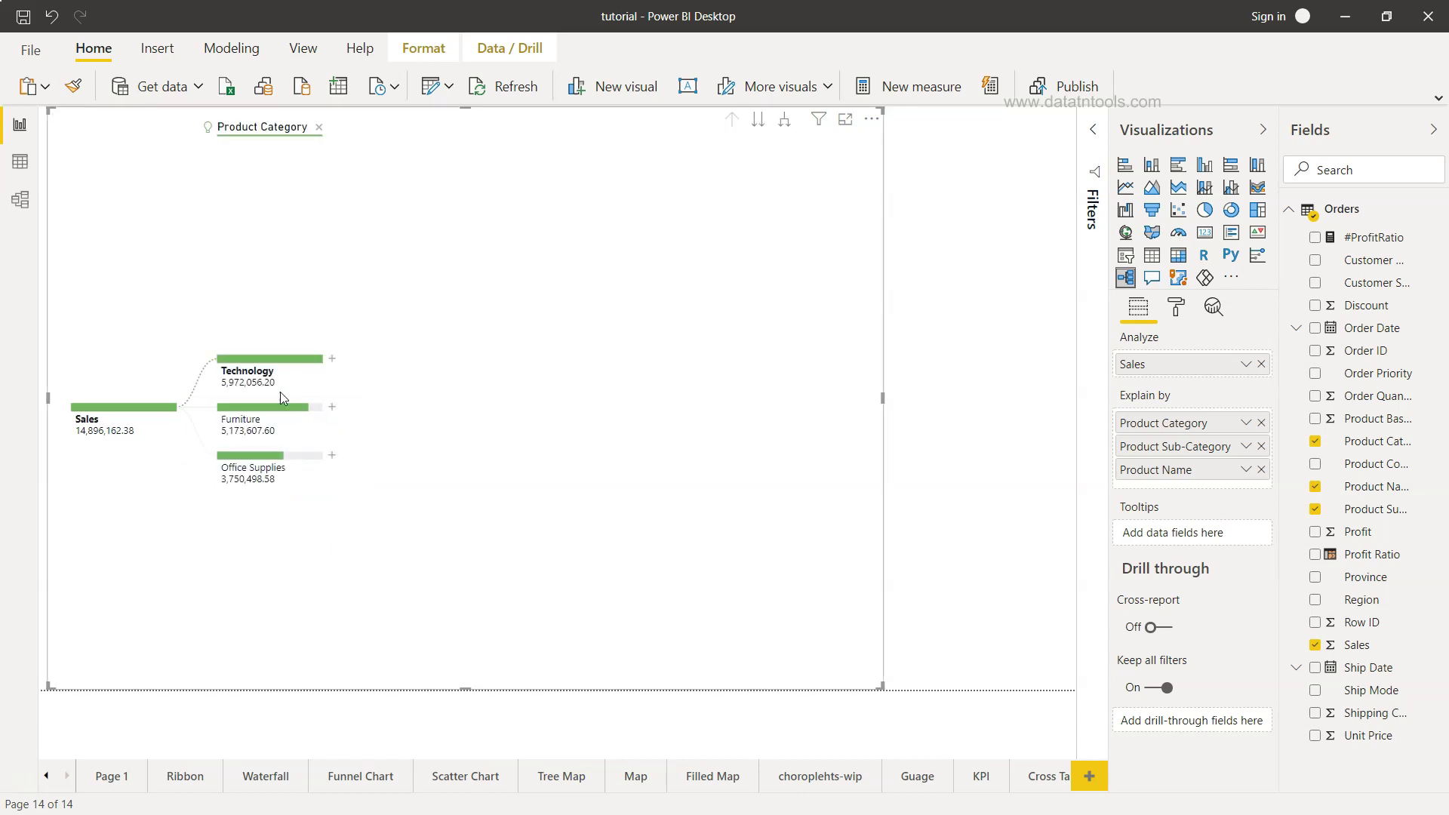
{"action": "mouse_move", "coordinate": [268, 373]}
{"action": "left_click", "coordinate": [333, 362]}
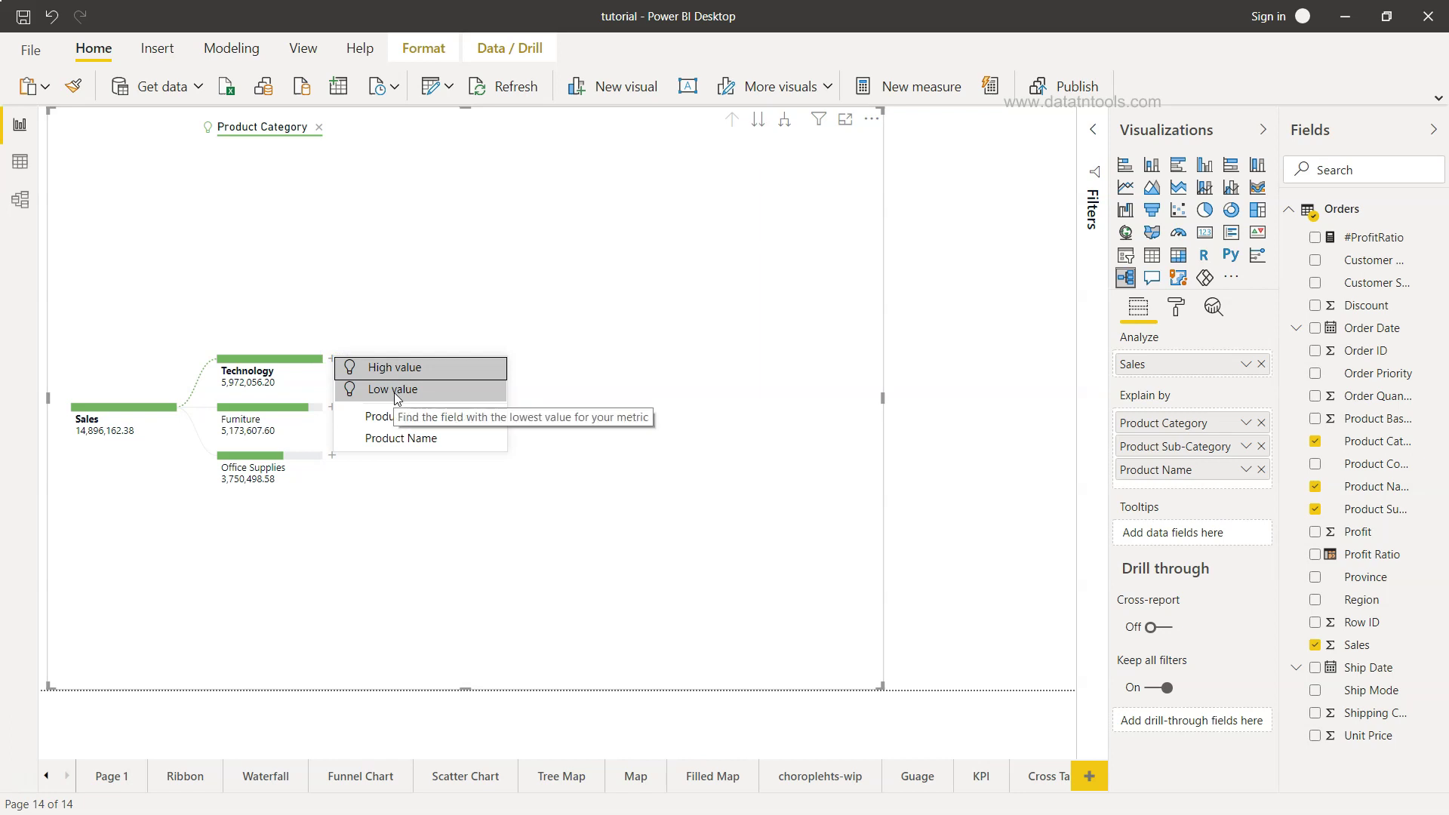
{"action": "left_click", "coordinate": [401, 439]}
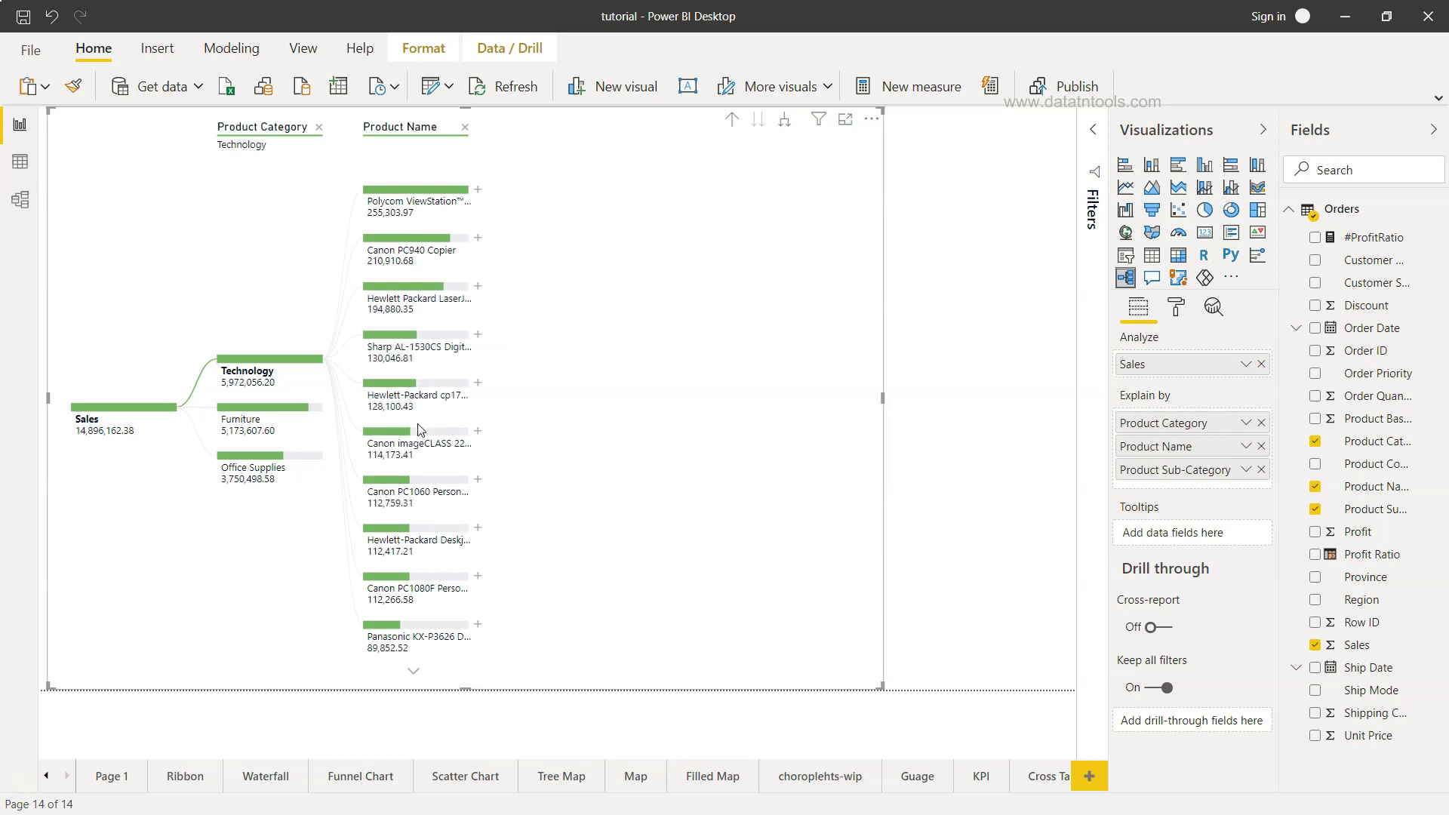
Step: Drop the Product Name level, then give Technology and Office Machines High value splits
{"action": "left_click", "coordinate": [465, 128]}
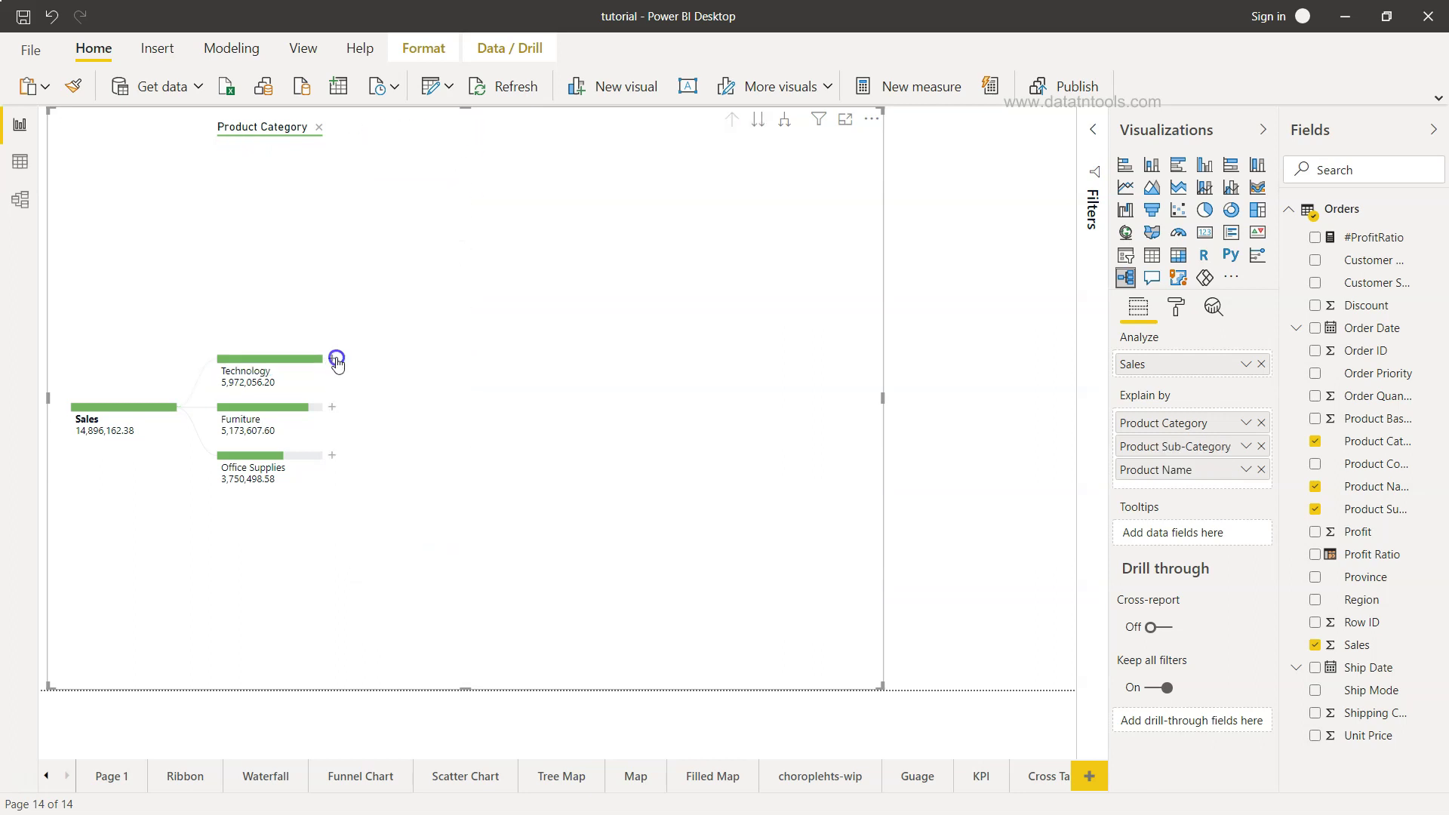
{"action": "left_click", "coordinate": [336, 360]}
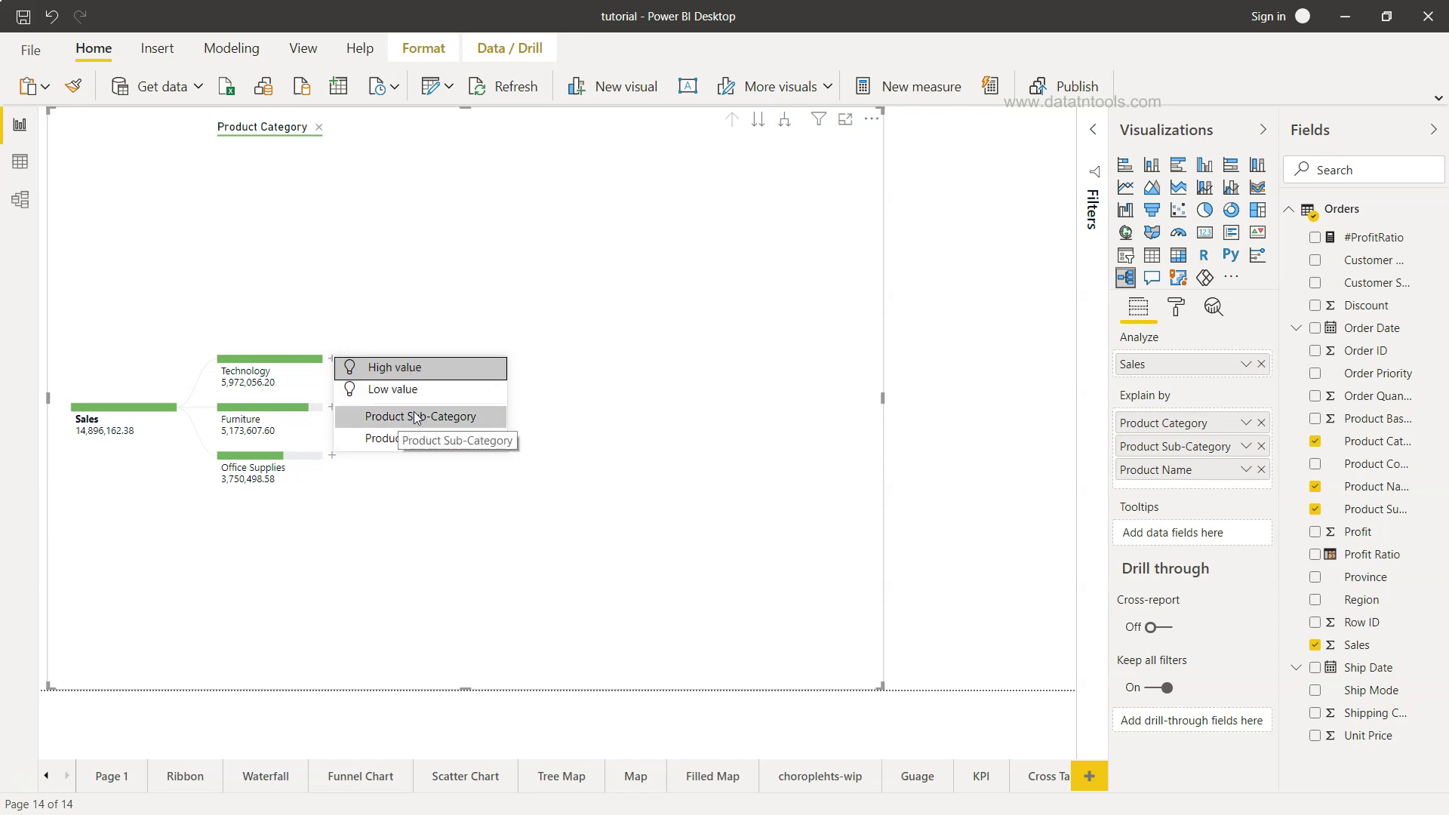
{"action": "left_click", "coordinate": [424, 371]}
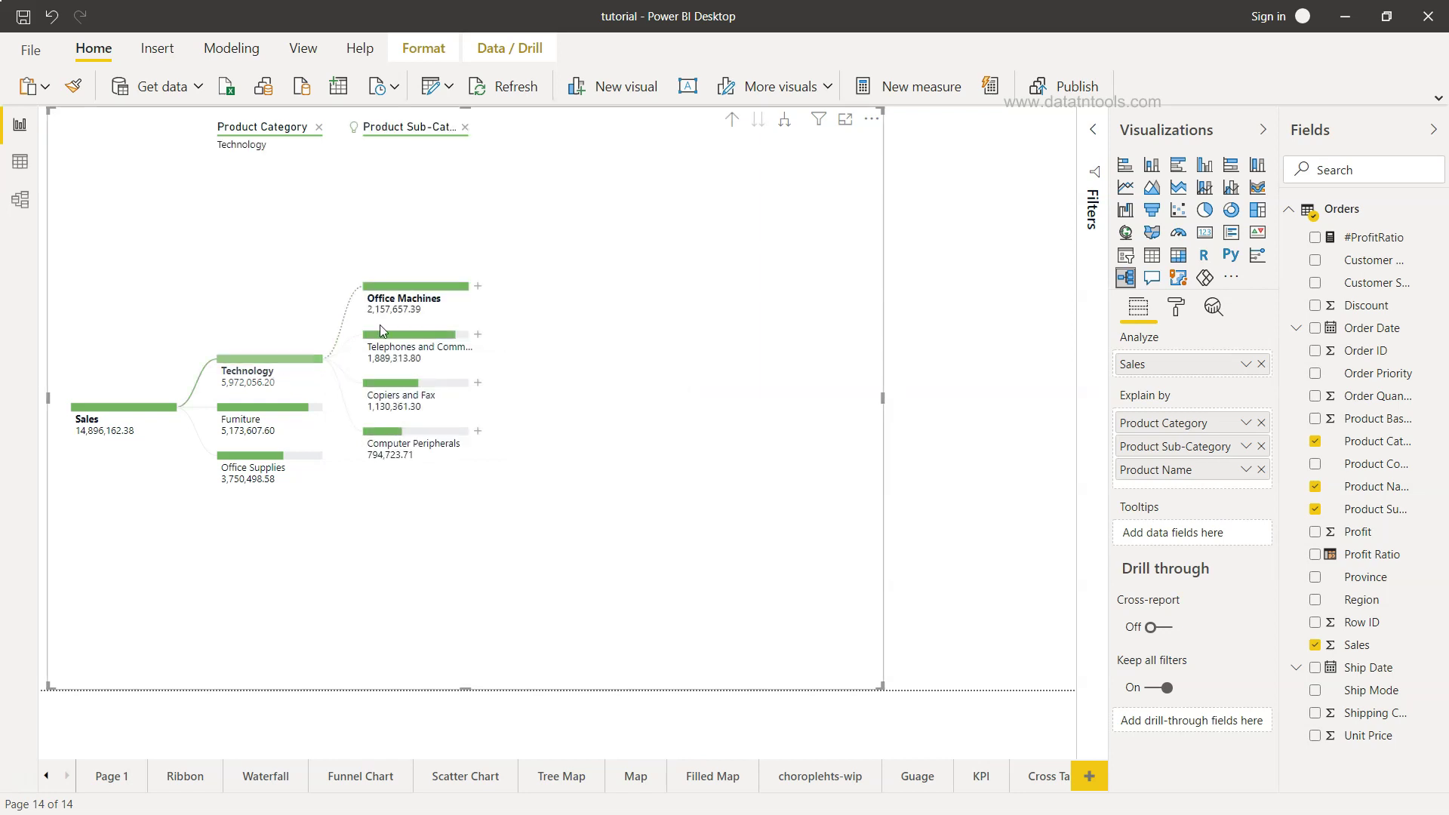
{"action": "left_click", "coordinate": [477, 286]}
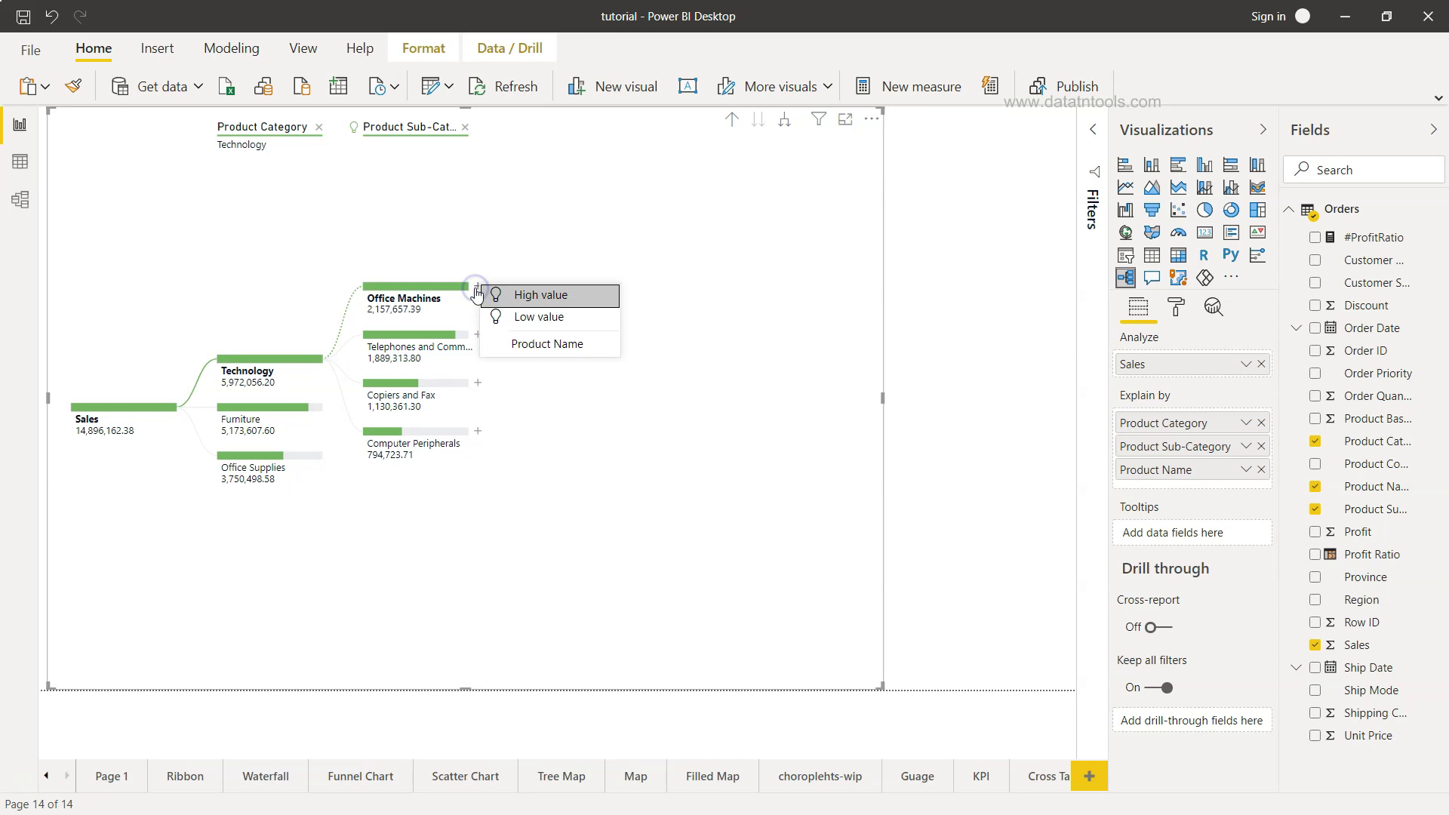
{"action": "left_click", "coordinate": [524, 295]}
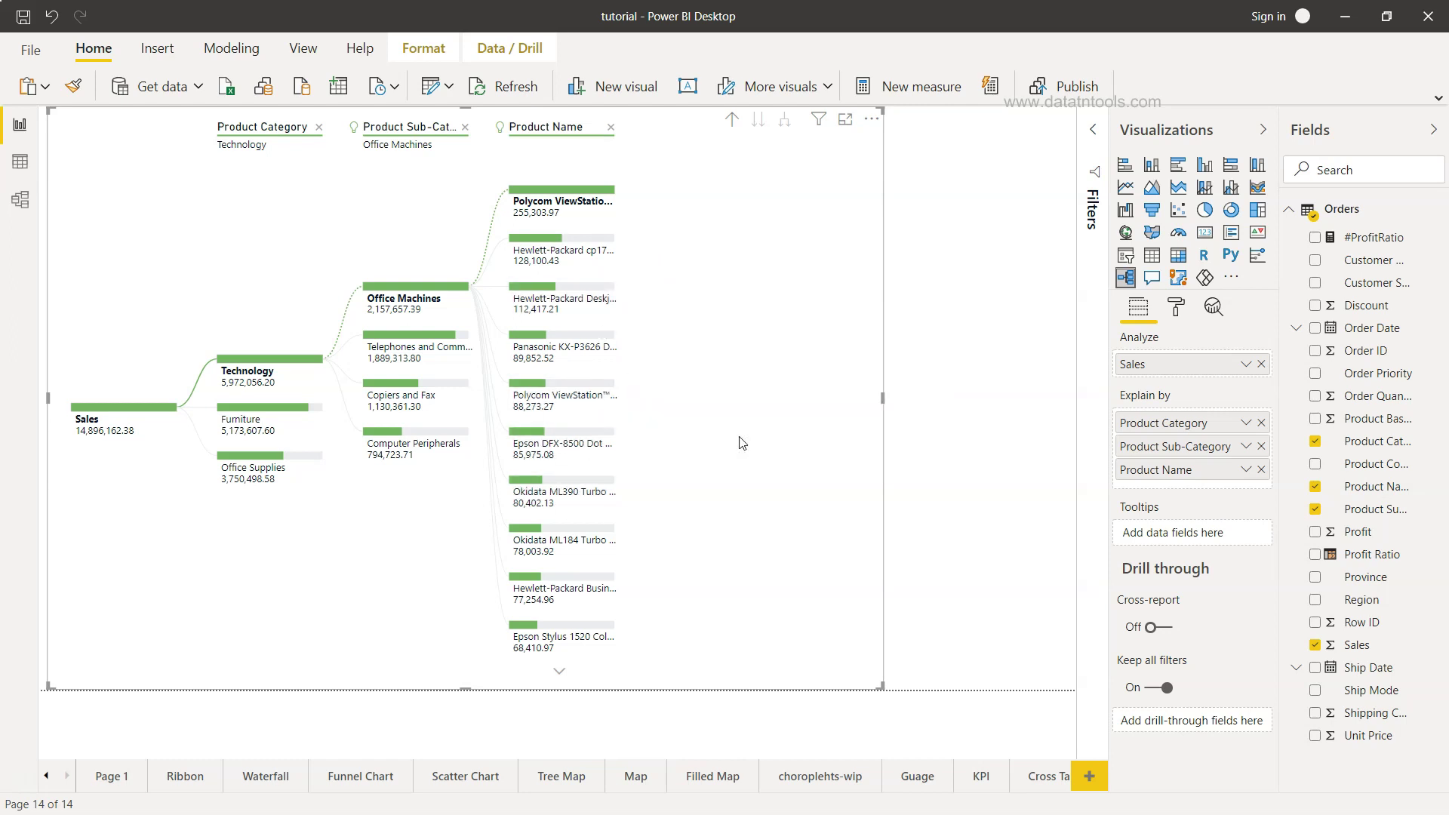
Step: Show the tree's Format settings and leave Tree density at Default
{"action": "left_click", "coordinate": [1182, 306]}
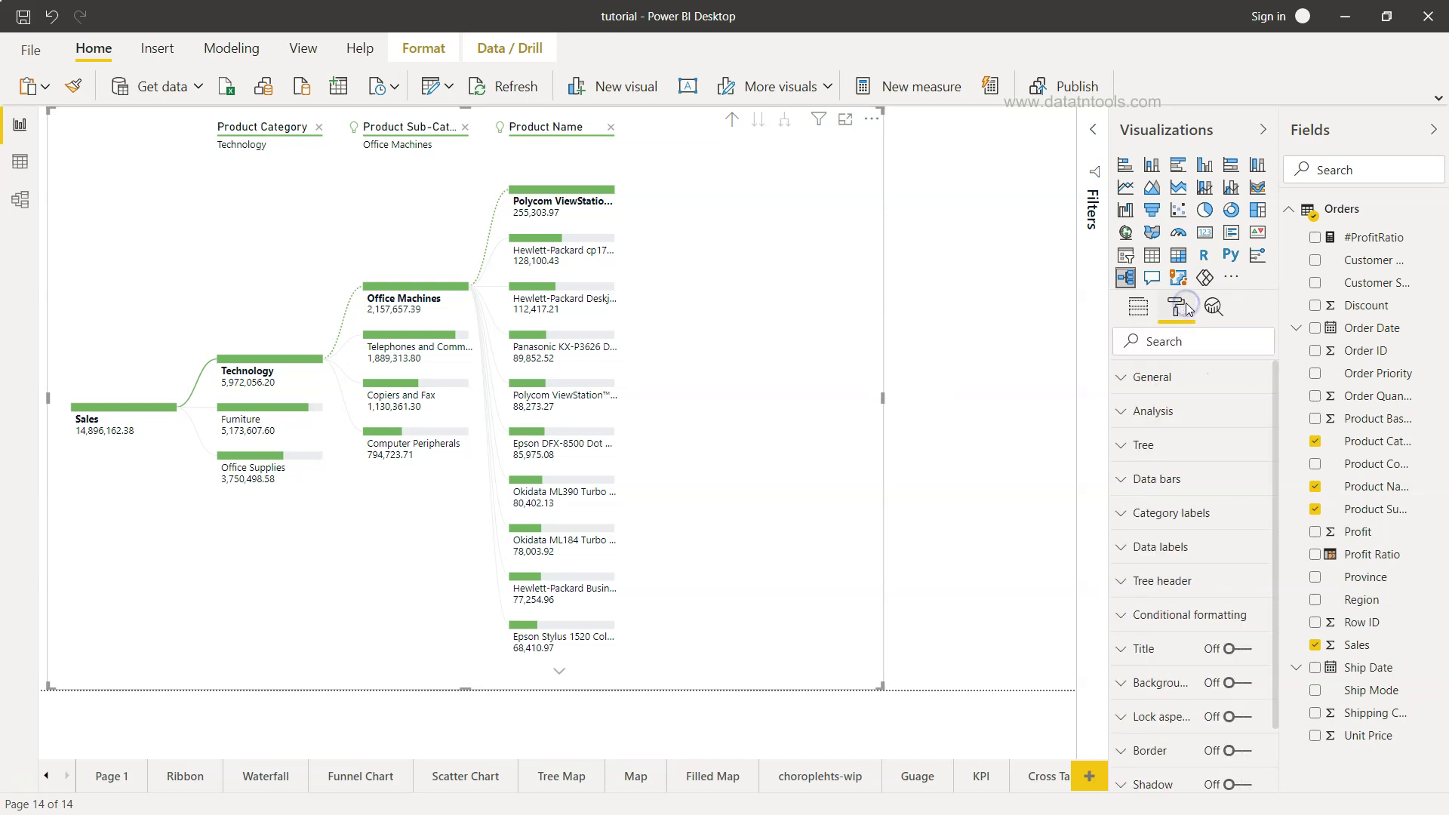
{"action": "left_click", "coordinate": [1164, 449]}
{"action": "left_click", "coordinate": [1187, 501]}
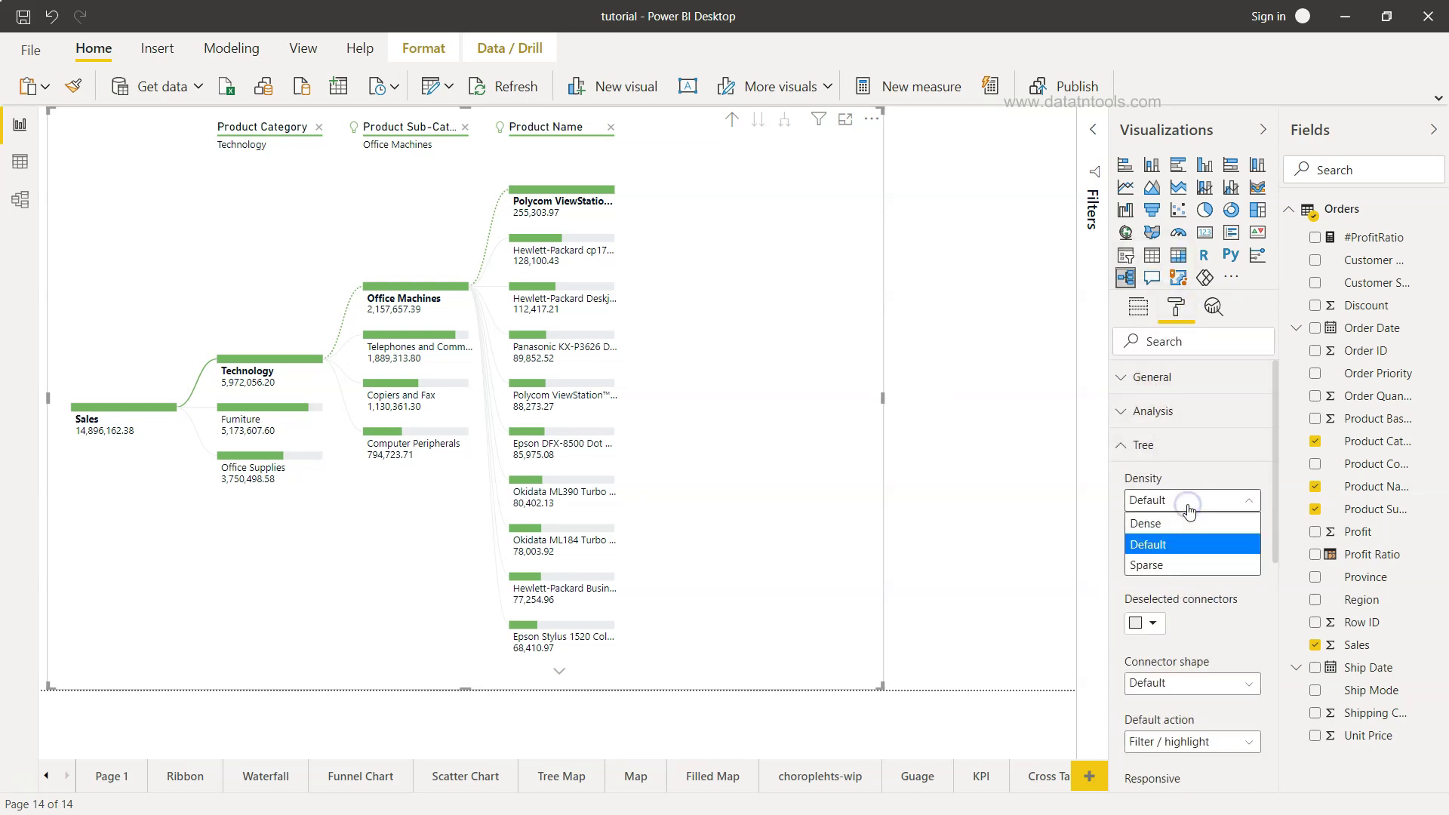
{"action": "left_click", "coordinate": [1188, 501]}
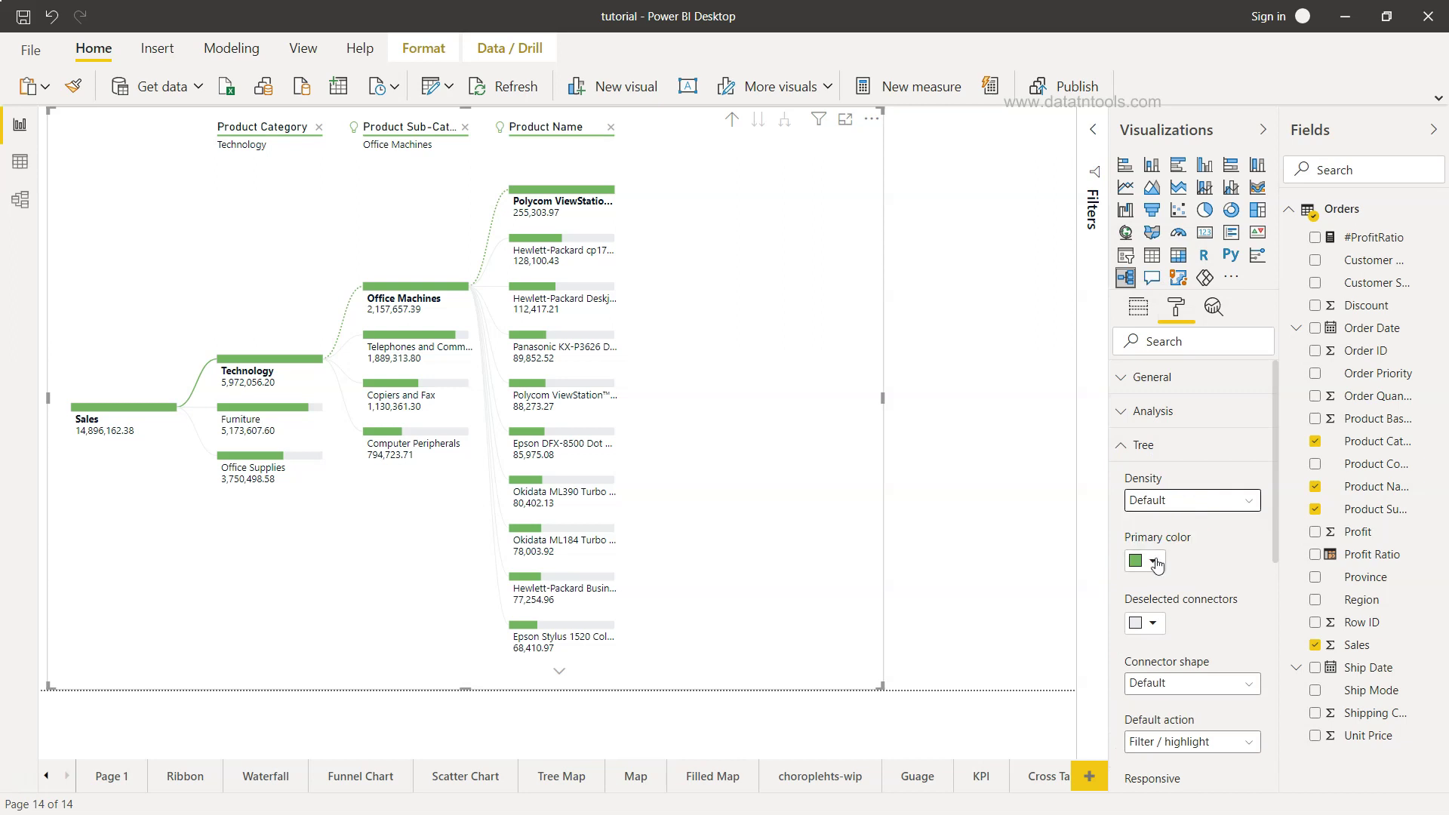
{"action": "scroll", "coordinate": [1160, 638], "scroll_direction": "down", "scroll_amount": 1}
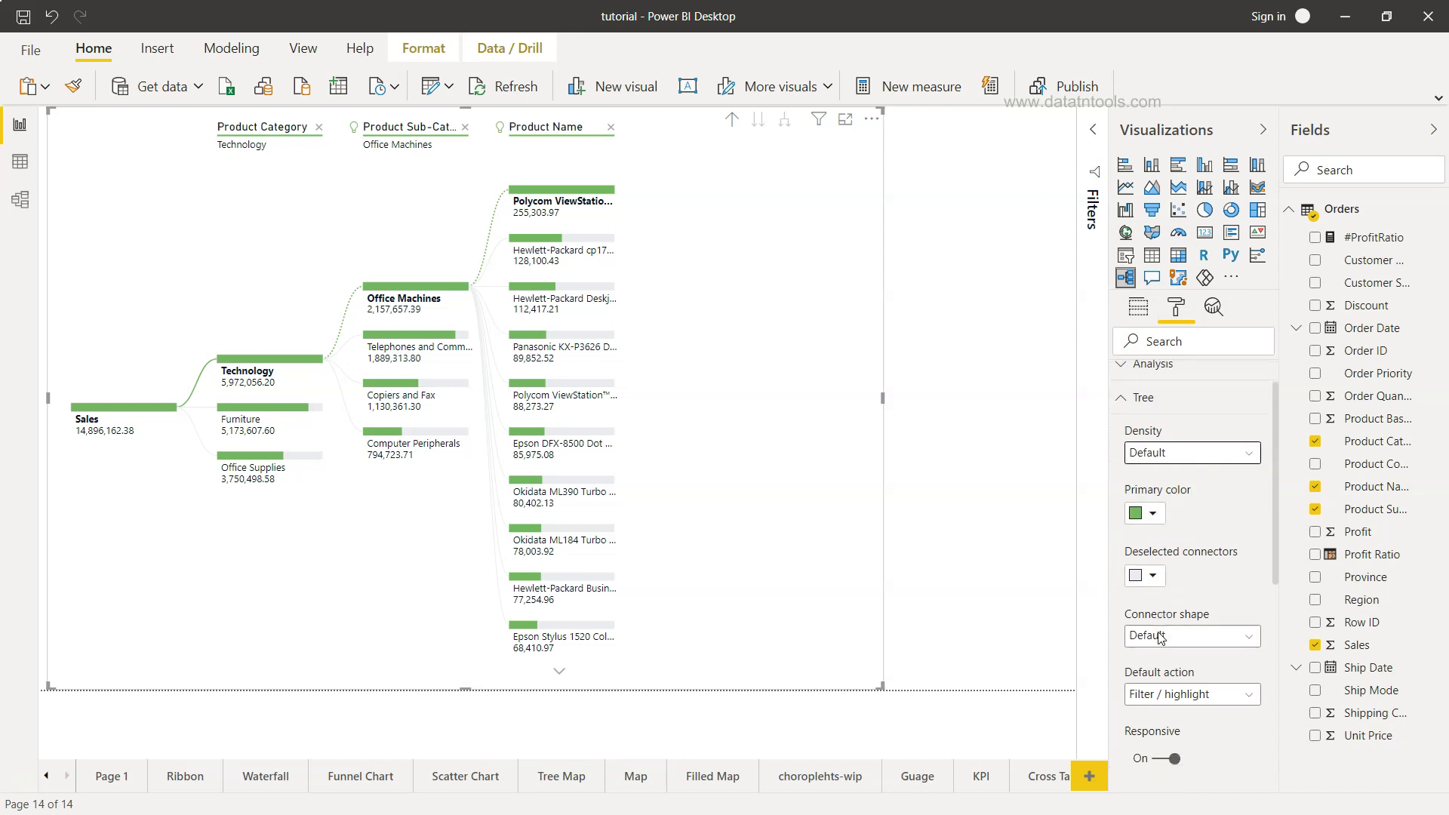
{"action": "scroll", "coordinate": [1173, 580], "scroll_direction": "down", "scroll_amount": 1}
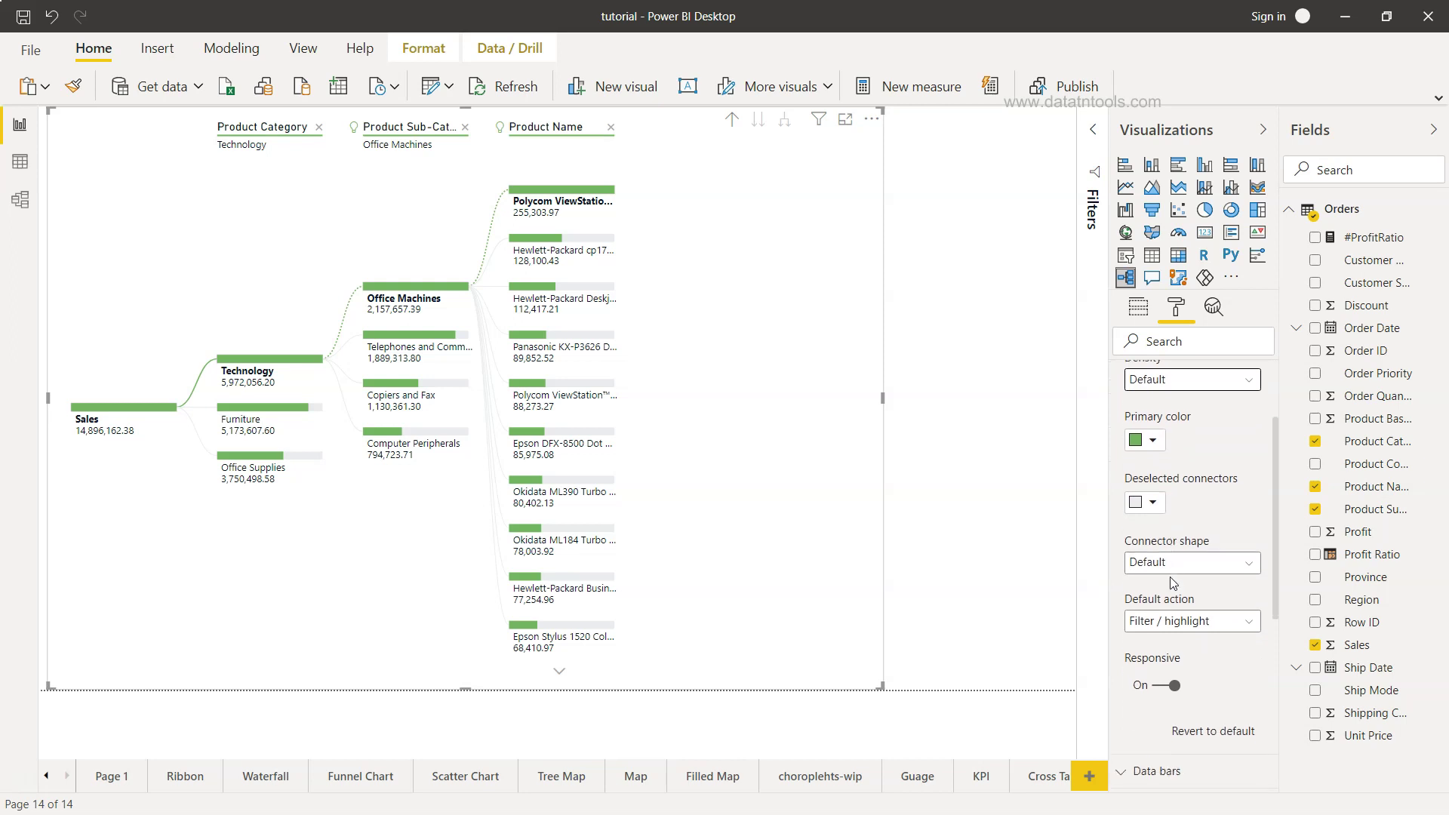
{"action": "scroll", "coordinate": [1173, 580], "scroll_direction": "down", "scroll_amount": 1}
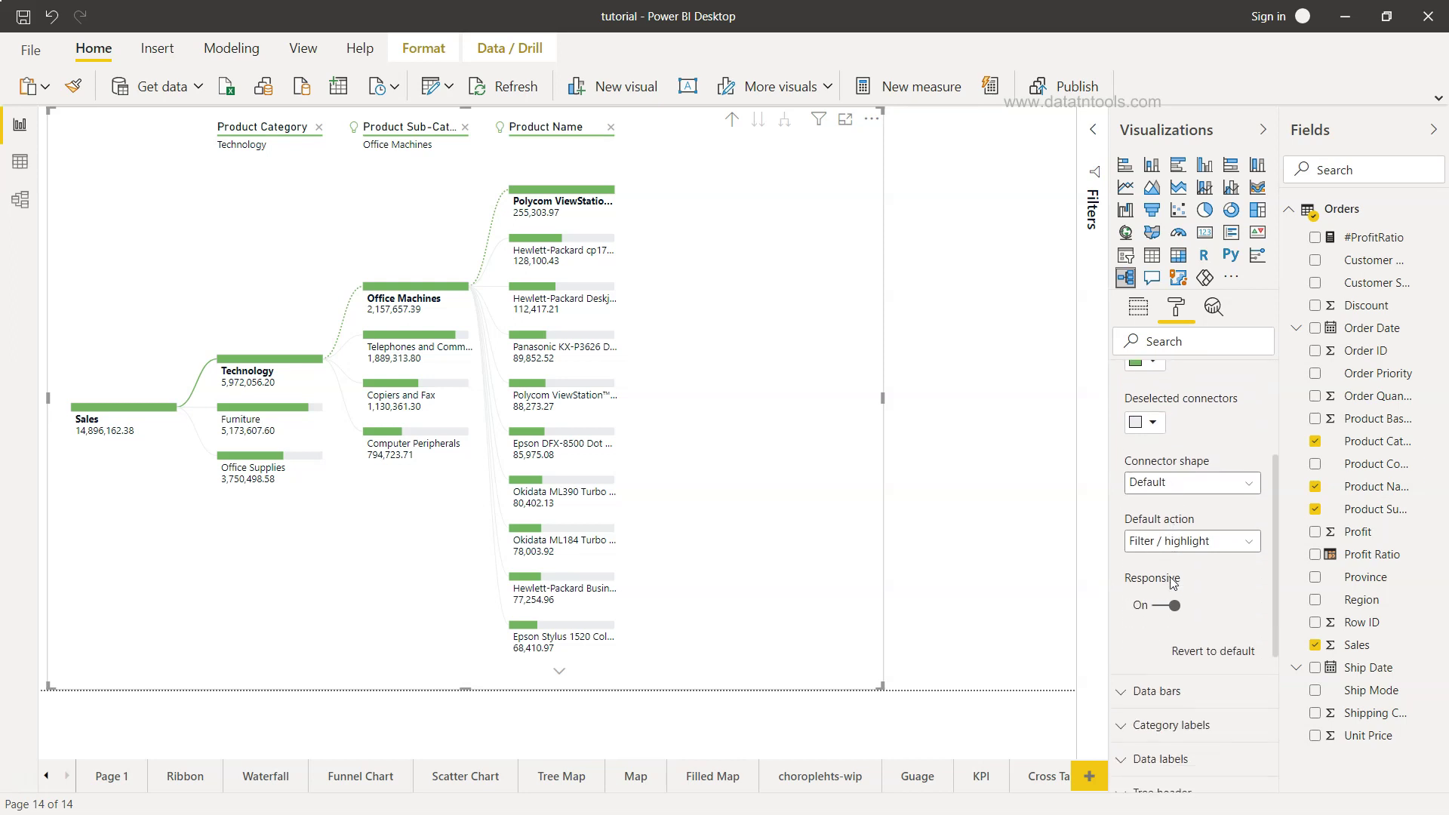
{"action": "scroll", "coordinate": [1173, 580], "scroll_direction": "up", "scroll_amount": 1}
{"action": "scroll", "coordinate": [1173, 581], "scroll_direction": "up", "scroll_amount": 1}
{"action": "scroll", "coordinate": [1173, 580], "scroll_direction": "up", "scroll_amount": 1}
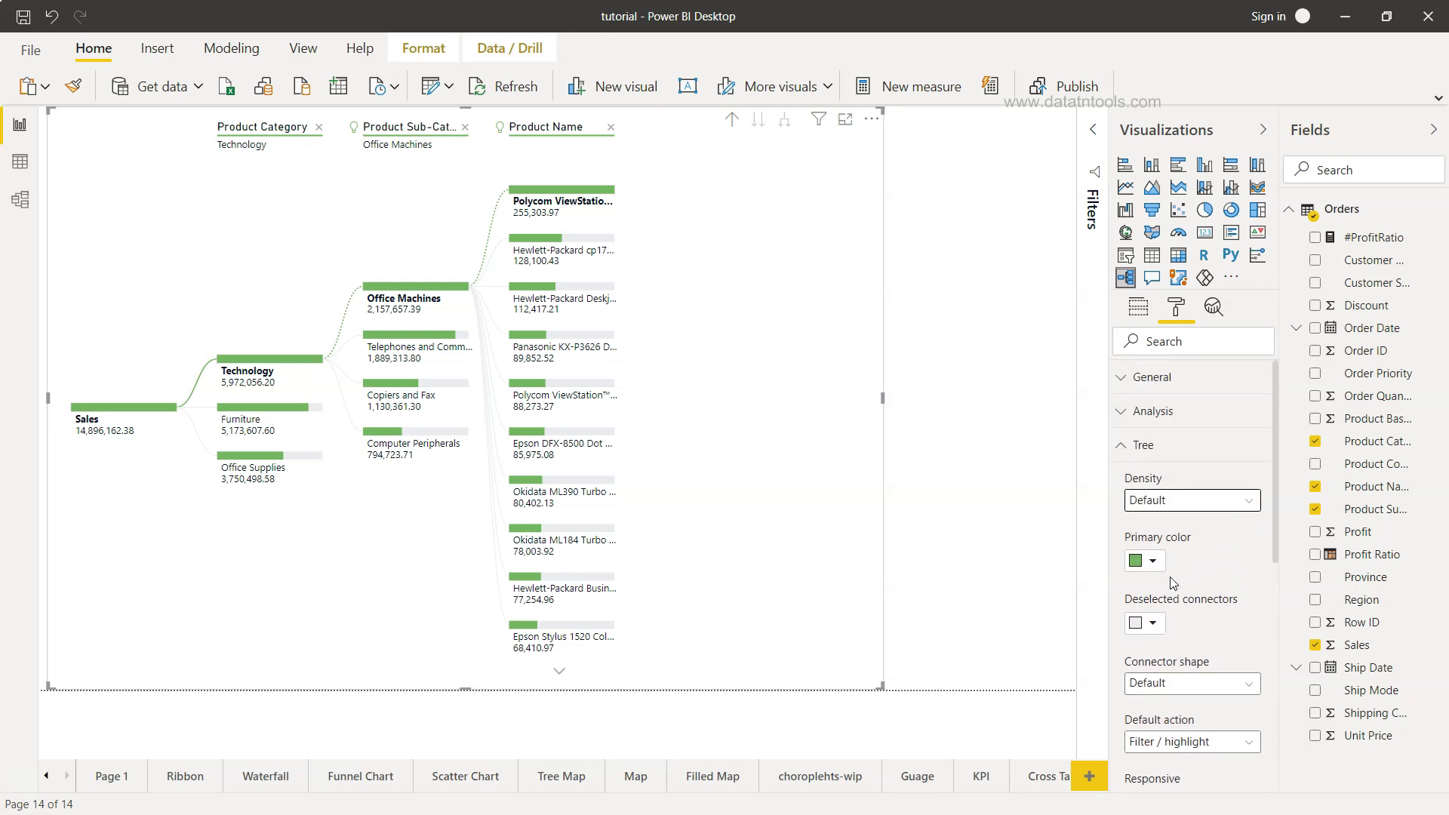
Step: Turn Enable AI splits off and back on, keeping Analysis type at Absolute
{"action": "left_click", "coordinate": [1129, 412]}
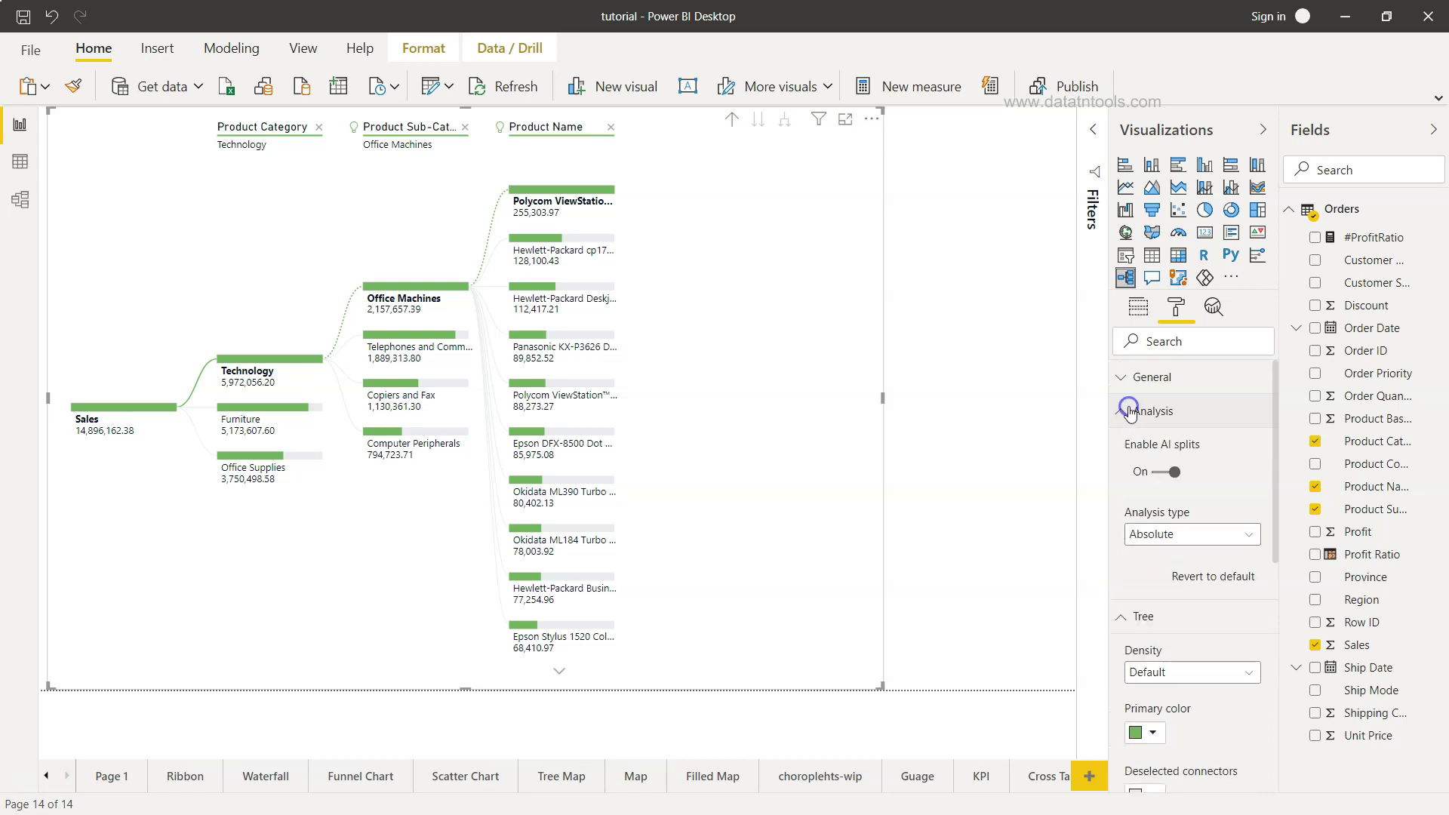
{"action": "left_click", "coordinate": [1129, 410]}
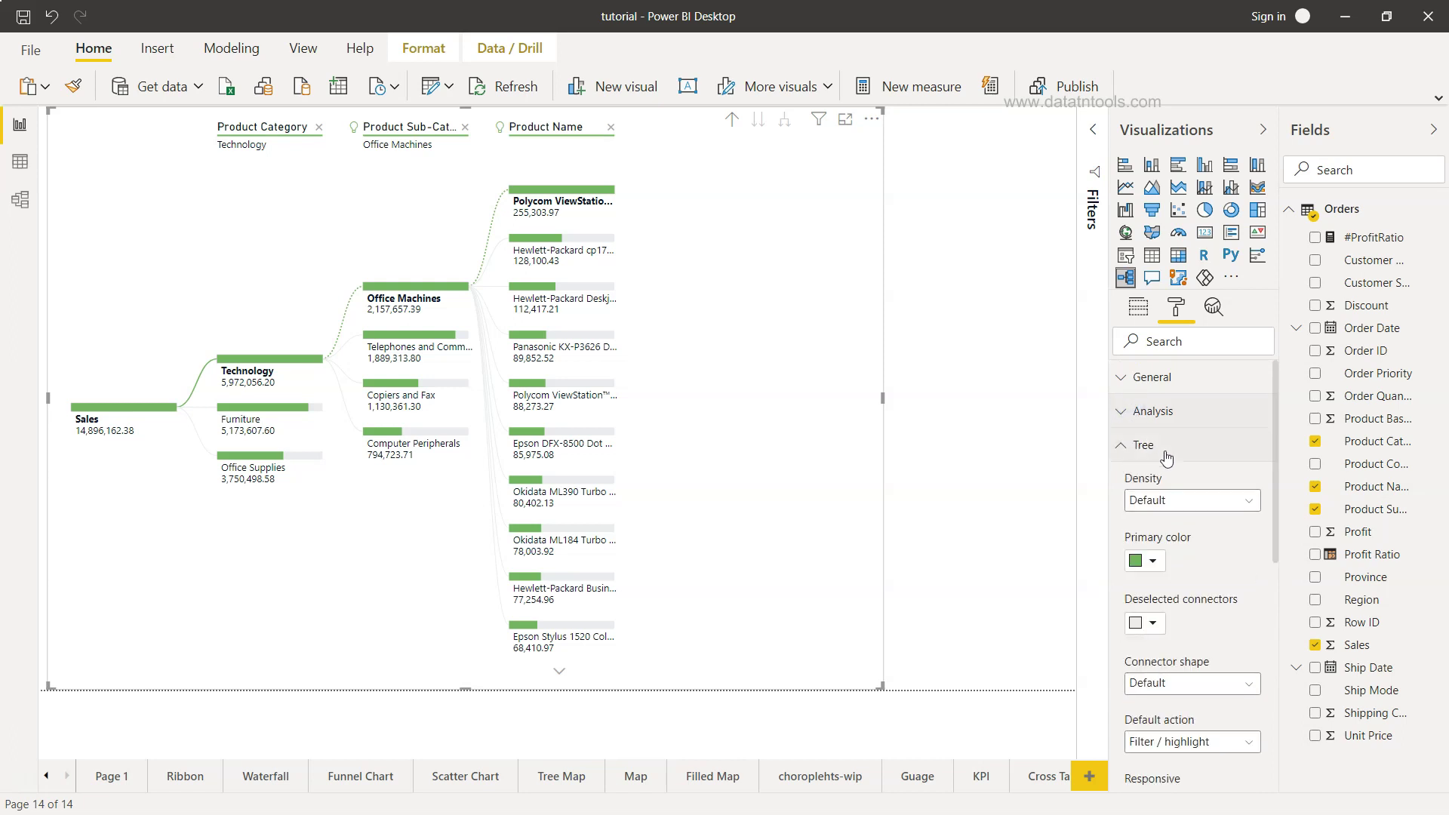
{"action": "left_click", "coordinate": [1154, 410]}
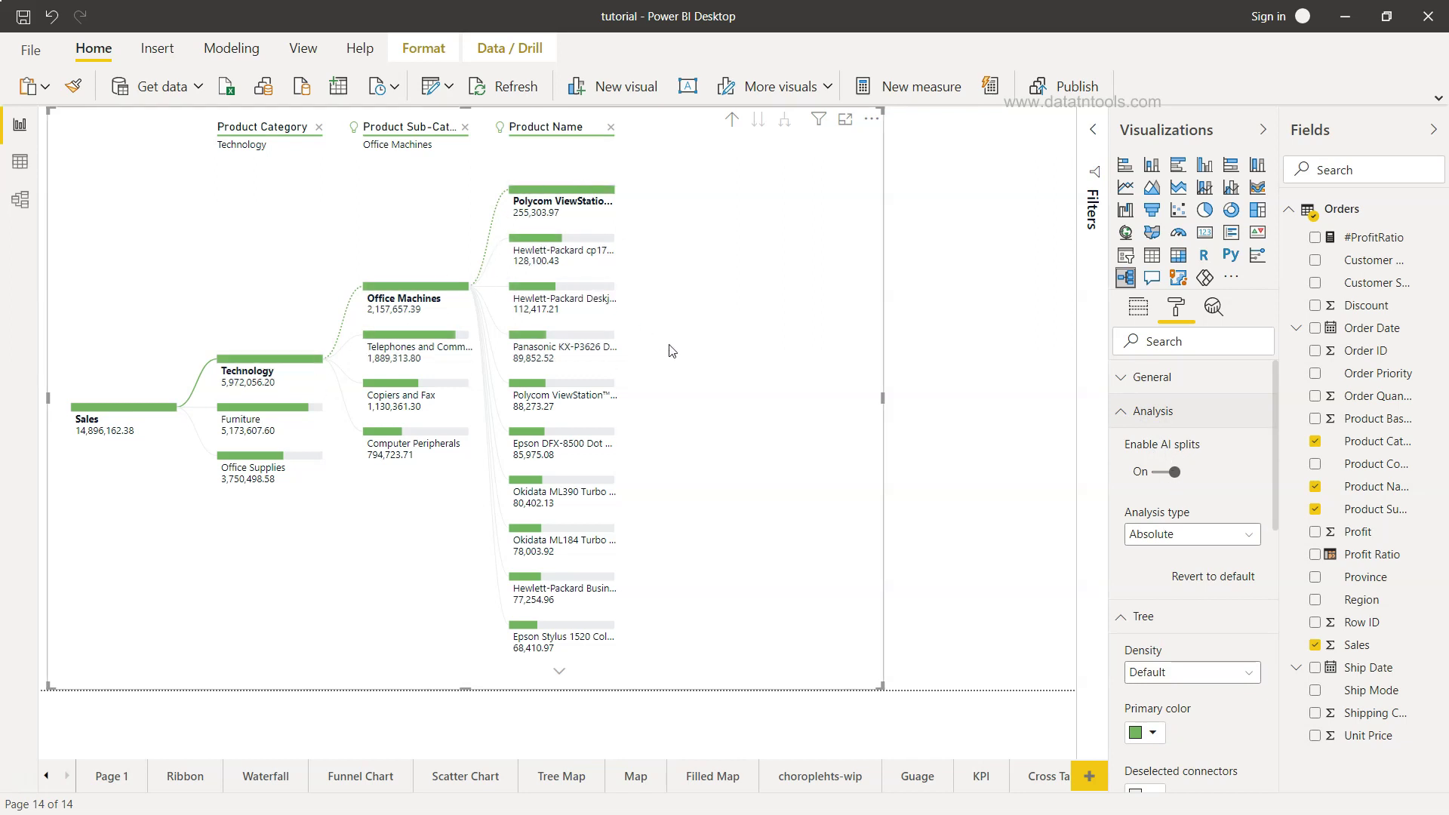
{"action": "left_click", "coordinate": [1164, 472]}
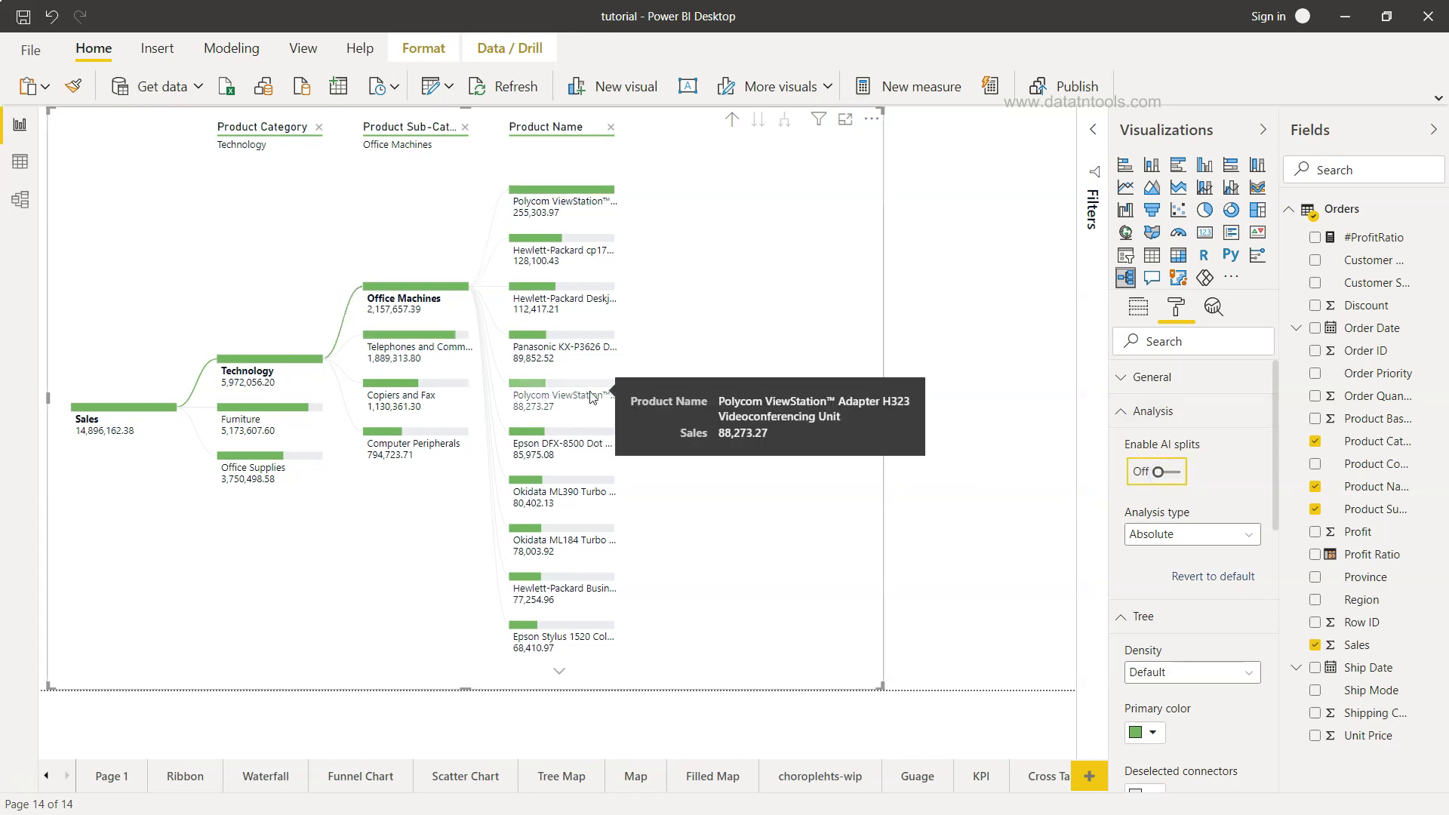
{"action": "left_click", "coordinate": [1173, 474]}
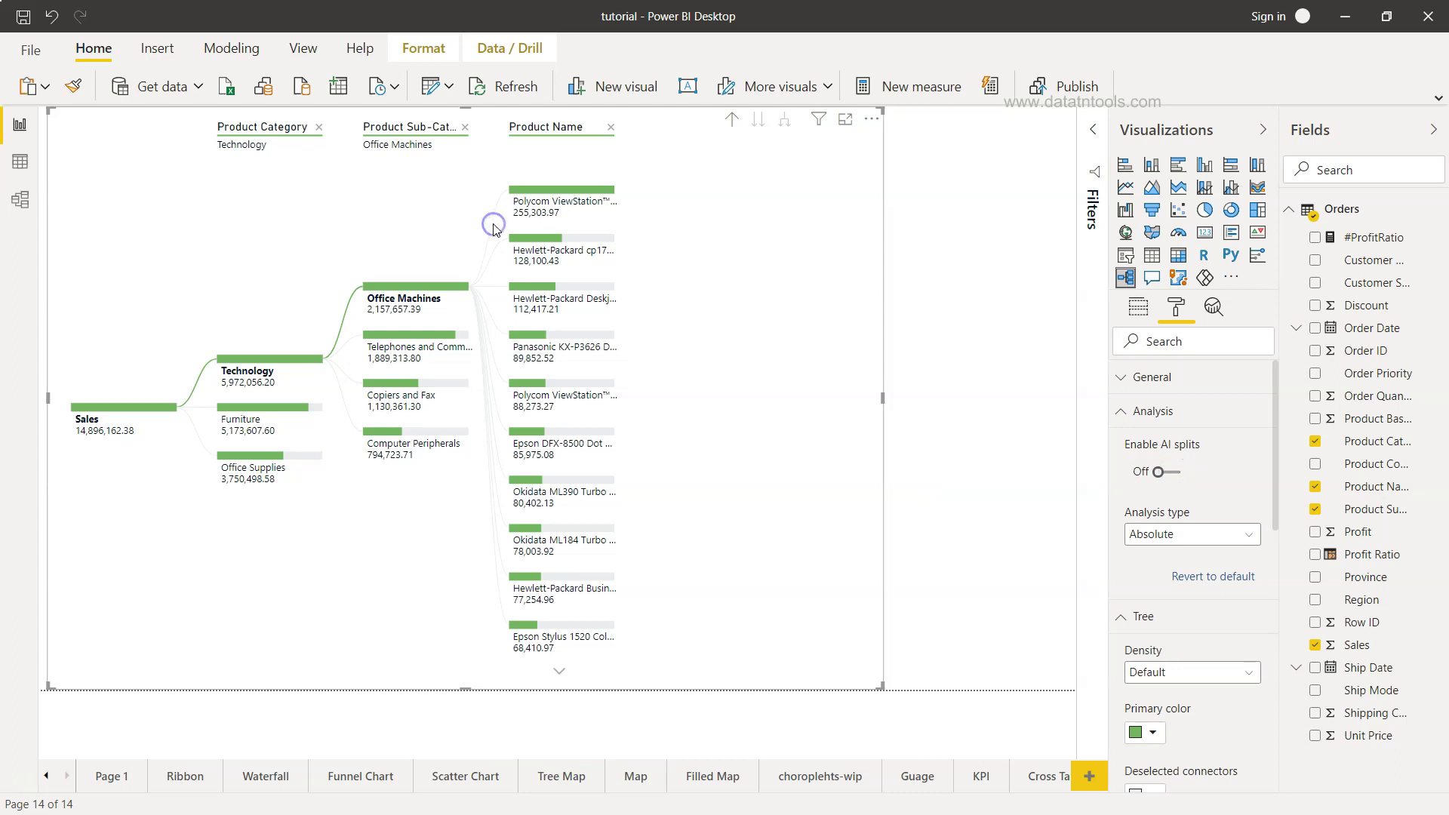
{"action": "left_click", "coordinate": [1160, 471]}
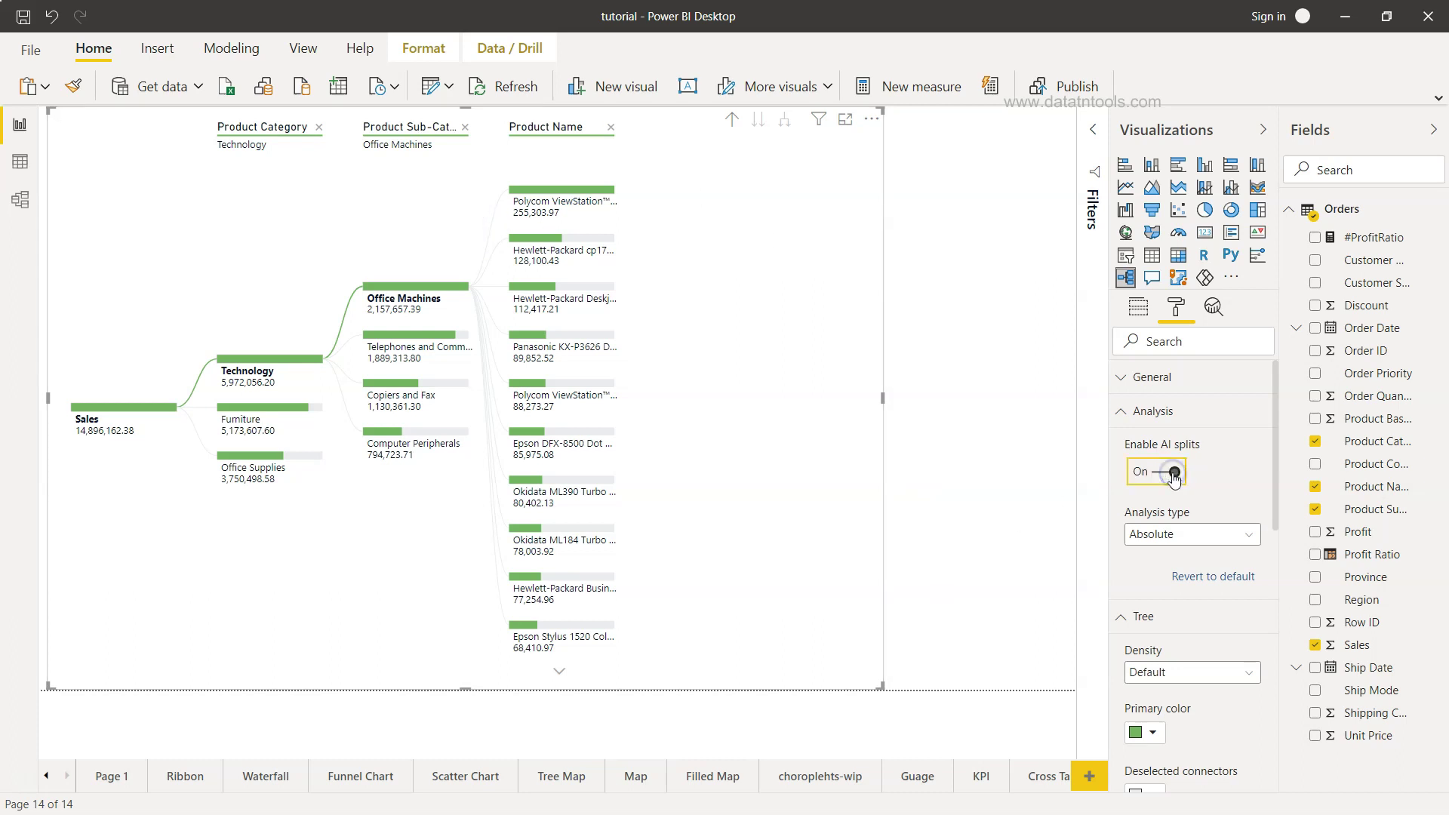
{"action": "left_click", "coordinate": [1191, 538]}
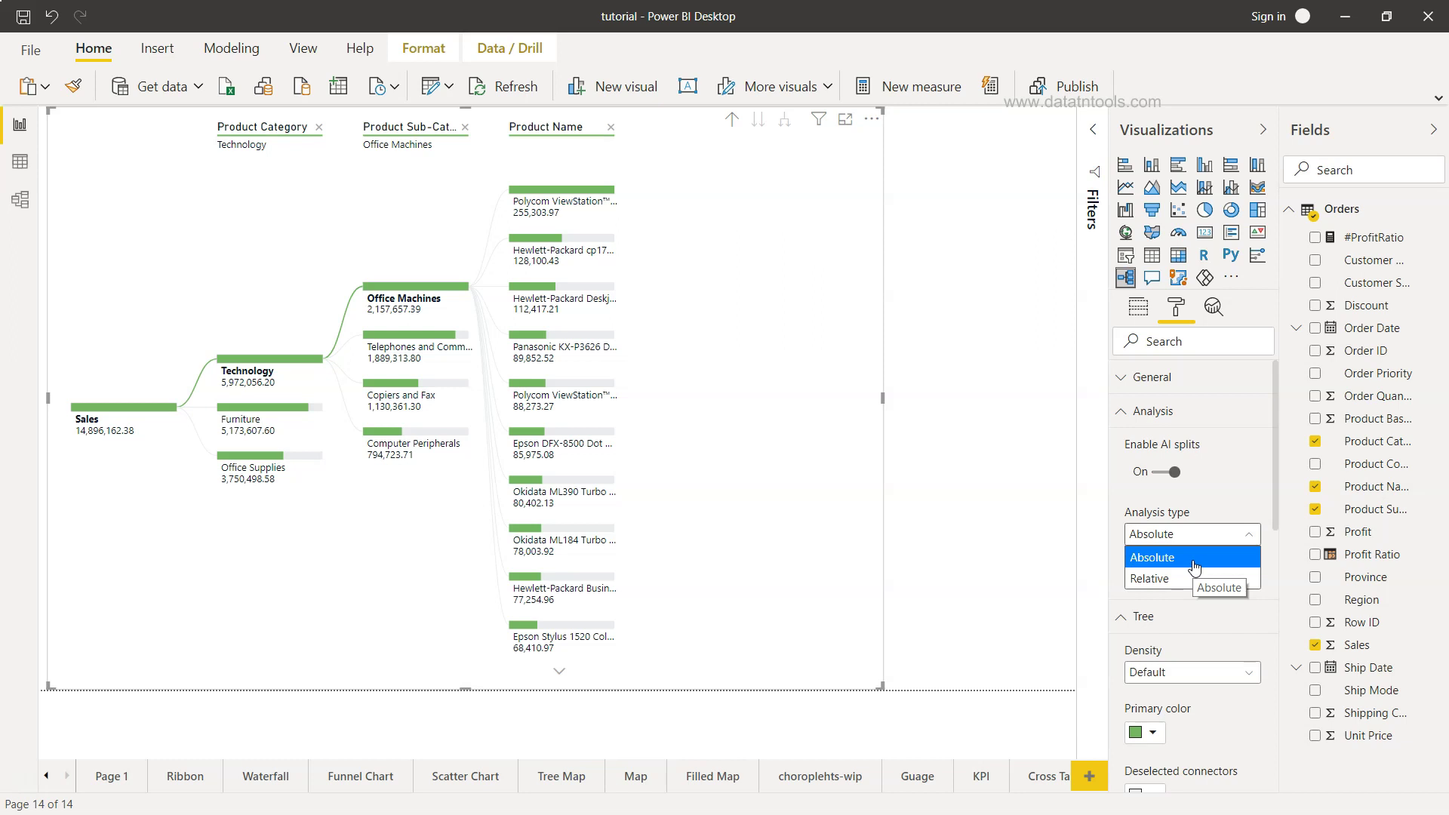
{"action": "left_click", "coordinate": [1194, 561]}
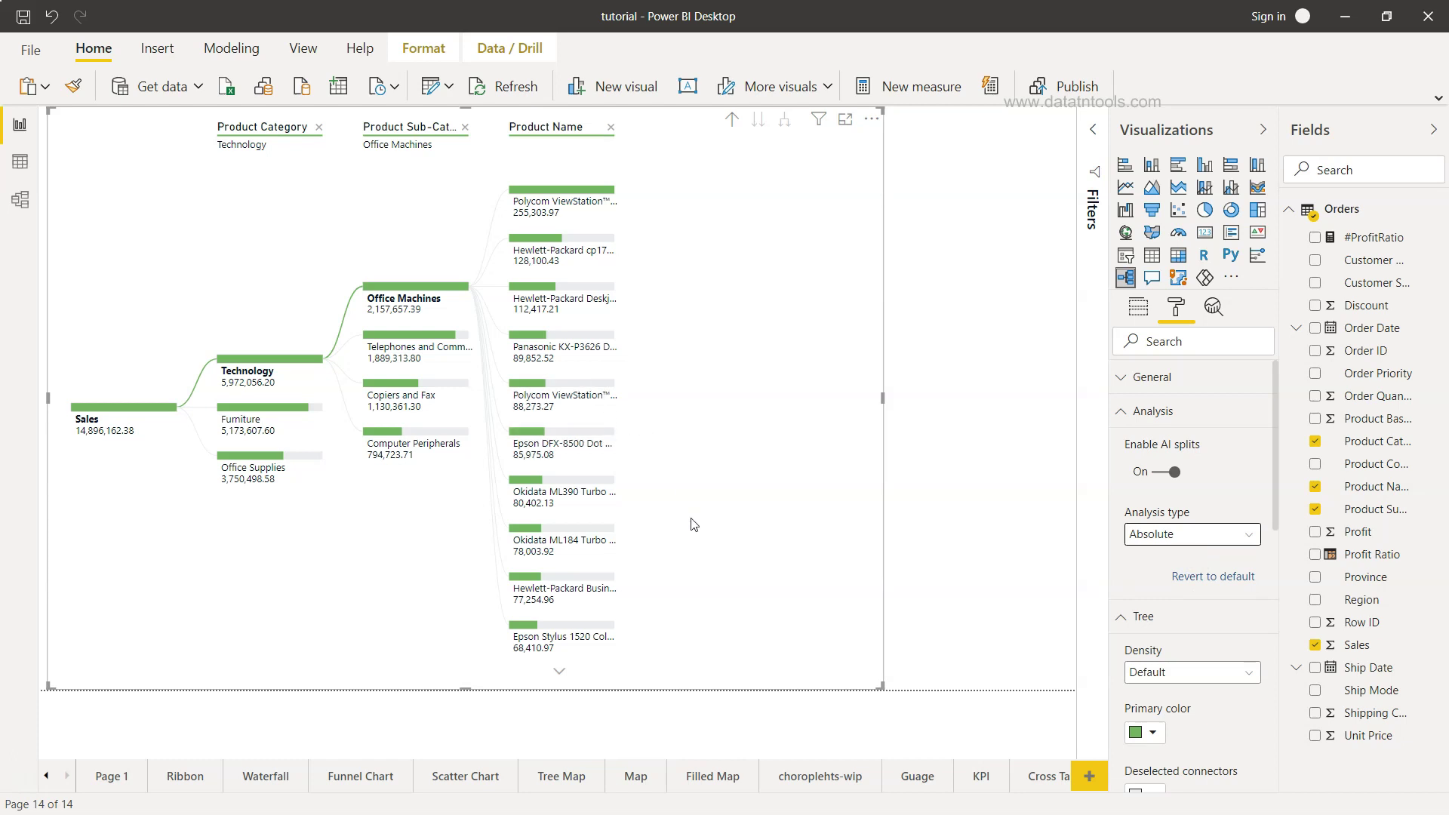
Step: Highlight the Okidata ML390 Turbo Dot Matrix Printers node, showing Sales of 80,402.13
{"action": "left_click", "coordinate": [575, 442]}
{"action": "left_click", "coordinate": [578, 490]}
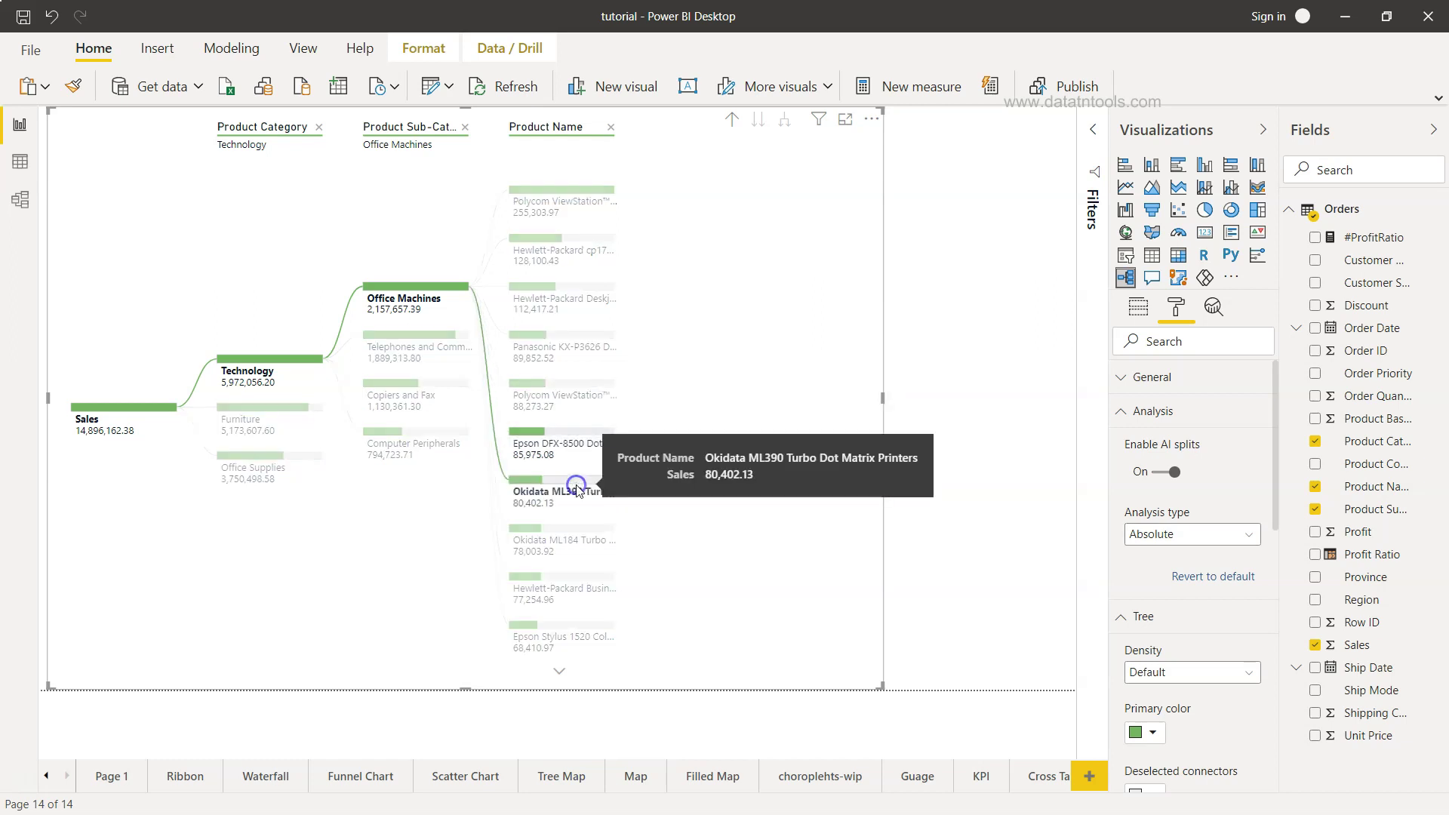